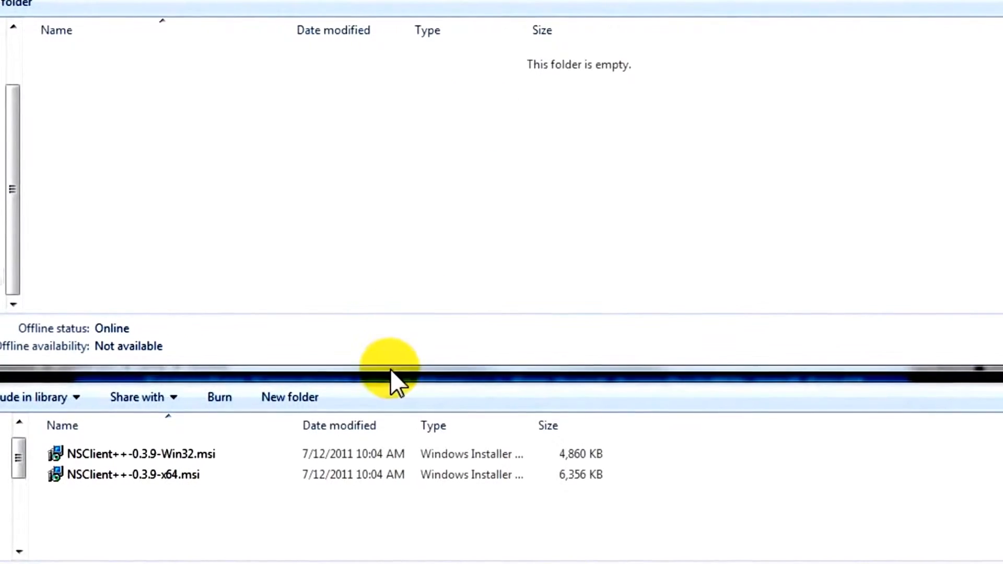
Step: Create a folder named x64 in the empty network folder
drag(394, 381, 390, 307)
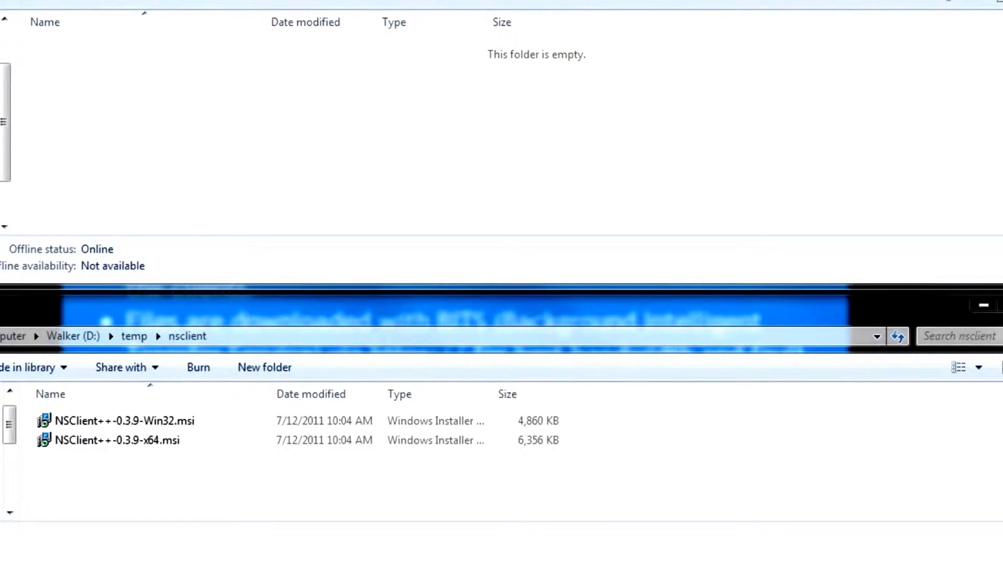
right_click(42, 55)
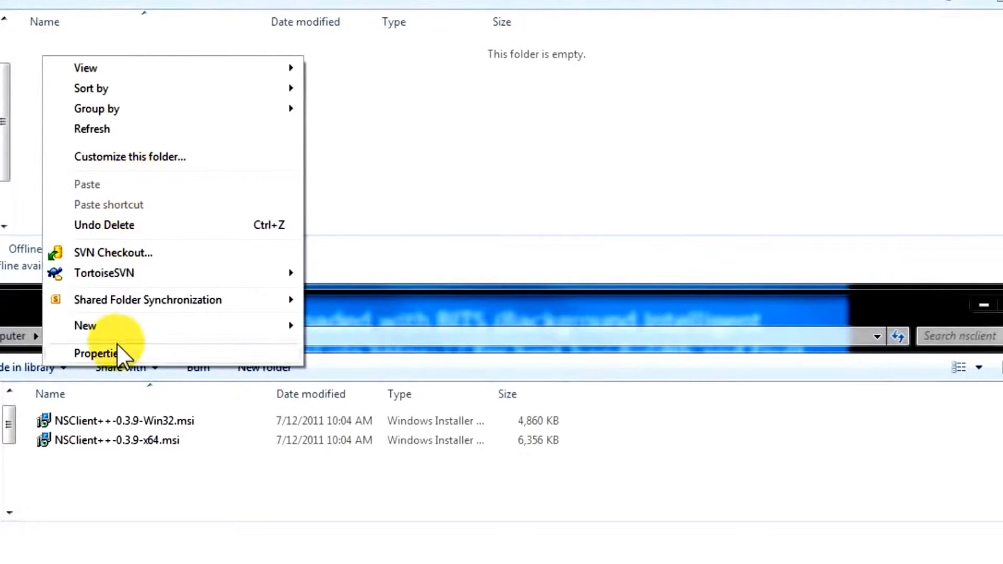
mouse_move(124, 327)
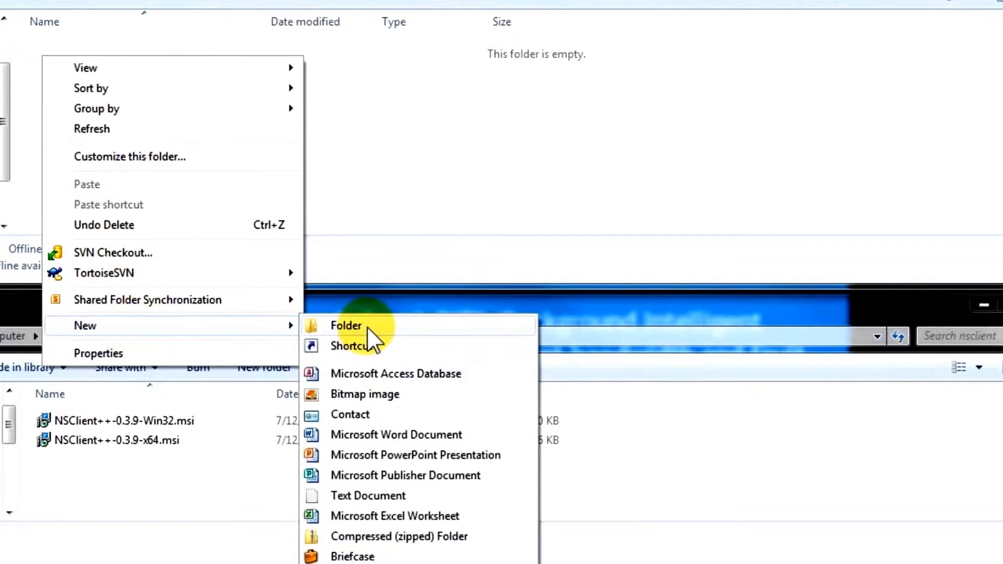
click(368, 327)
text(x64)
key(Return)
Step: Create a second folder named x32 next to the x64 folder
right_click(106, 115)
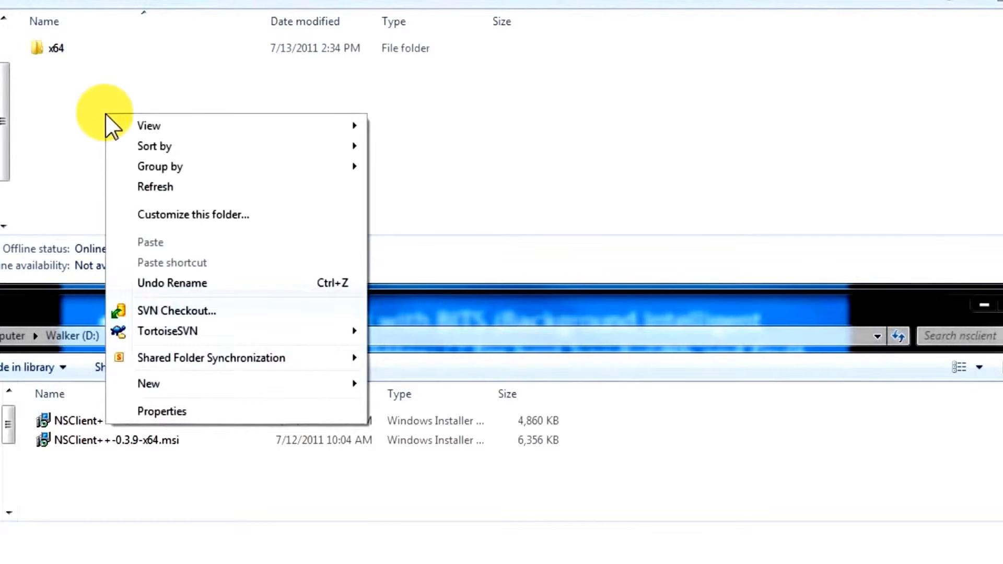
mouse_move(250, 384)
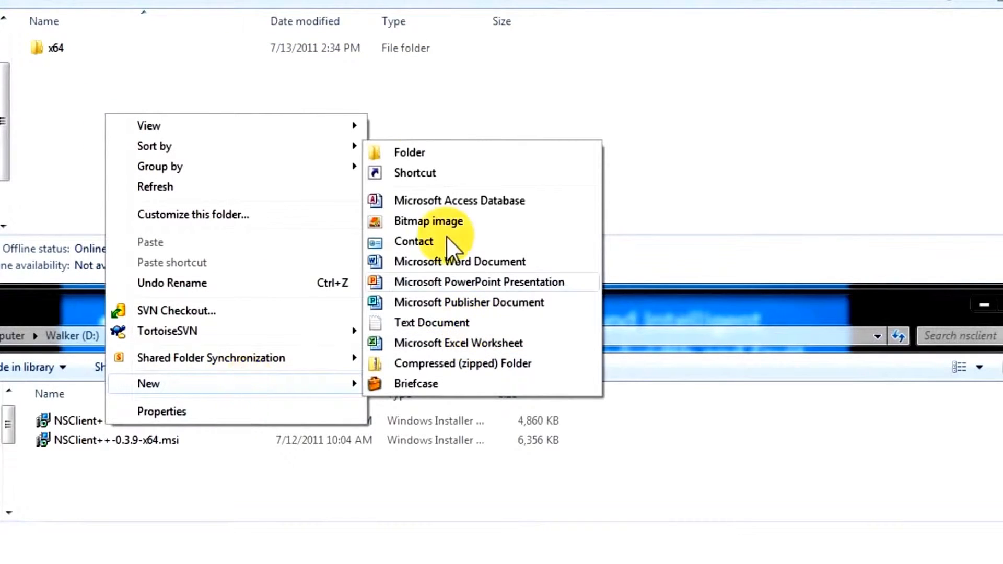
click(421, 151)
text(x32)
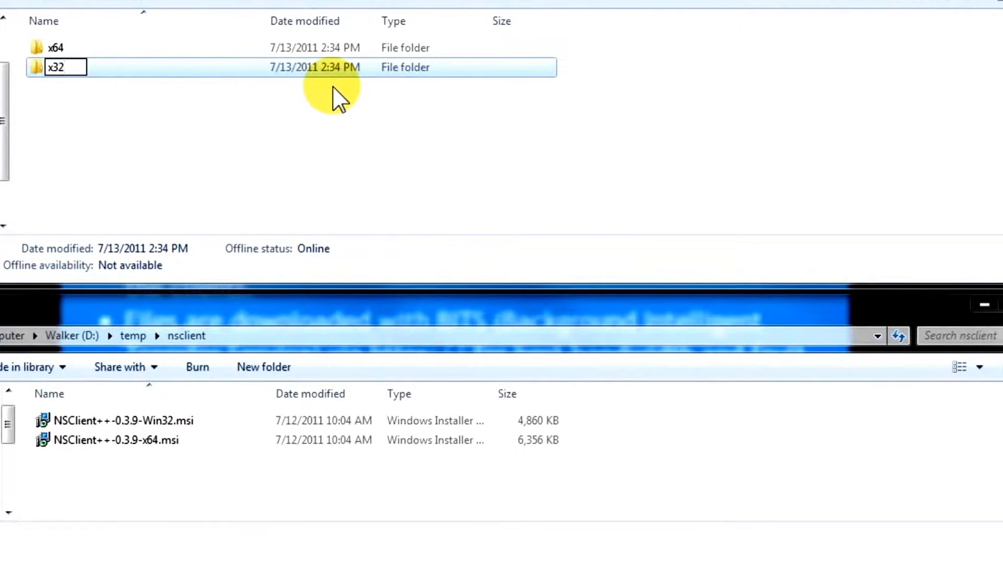
key(Return)
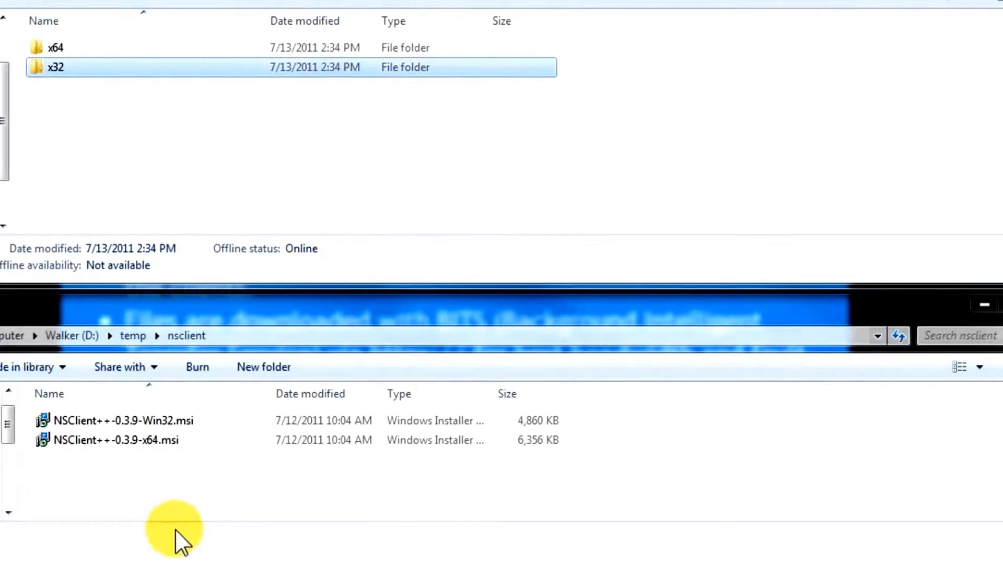
Step: Copy NSClient++-0.3.9-Win32.msi into the x32 folder and NSClient++-0.3.9-x64.msi into the x64 folder, and check both folders' contents
click(82, 413)
drag(81, 422, 100, 68)
drag(130, 441, 54, 43)
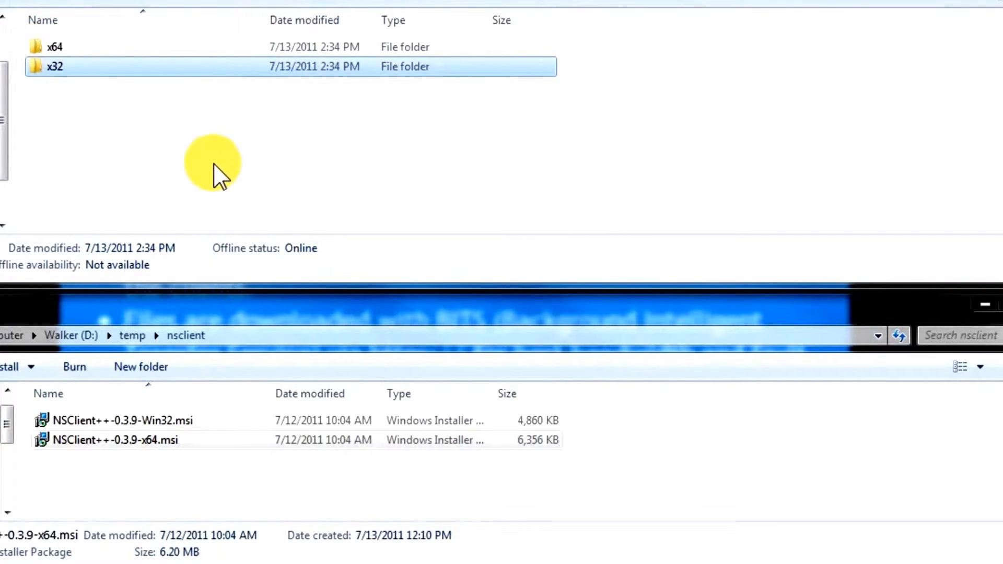
double_click(57, 48)
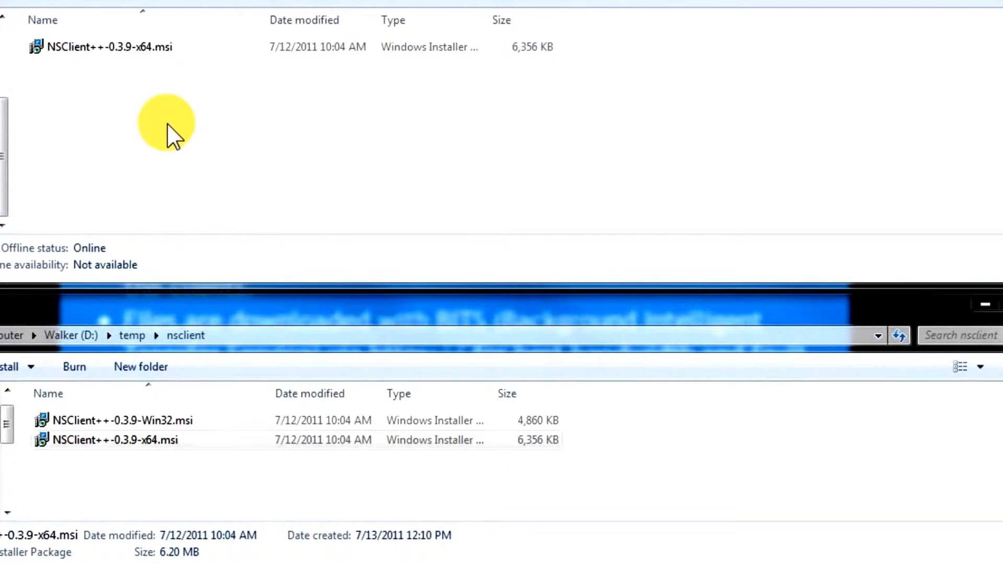
key(BackSpace)
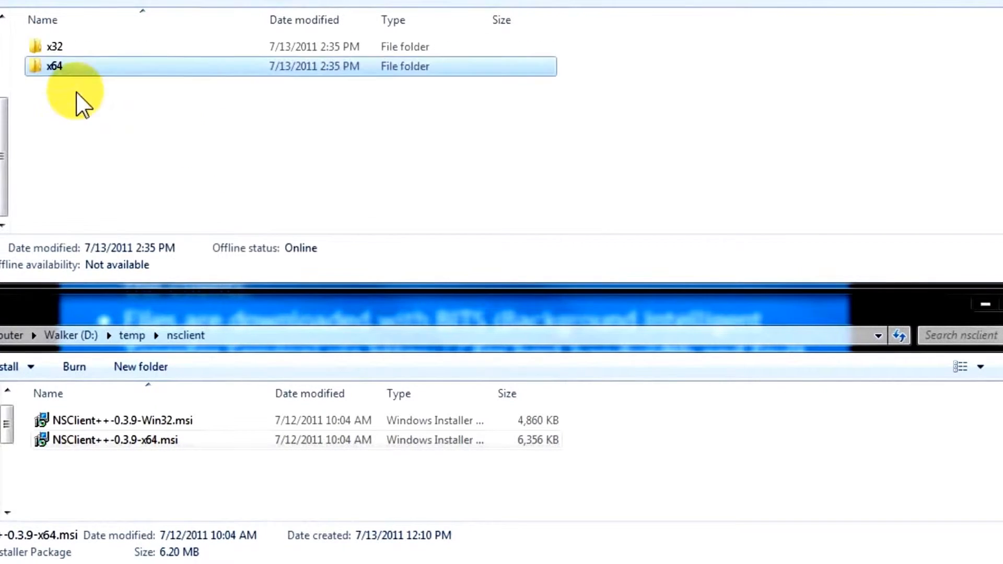
click(54, 50)
double_click(54, 48)
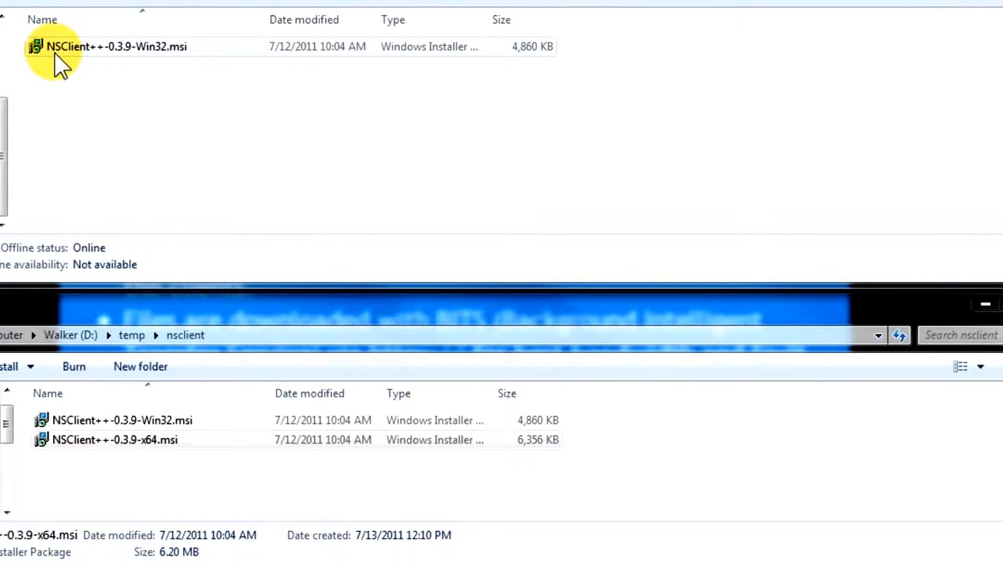
key(BackSpace)
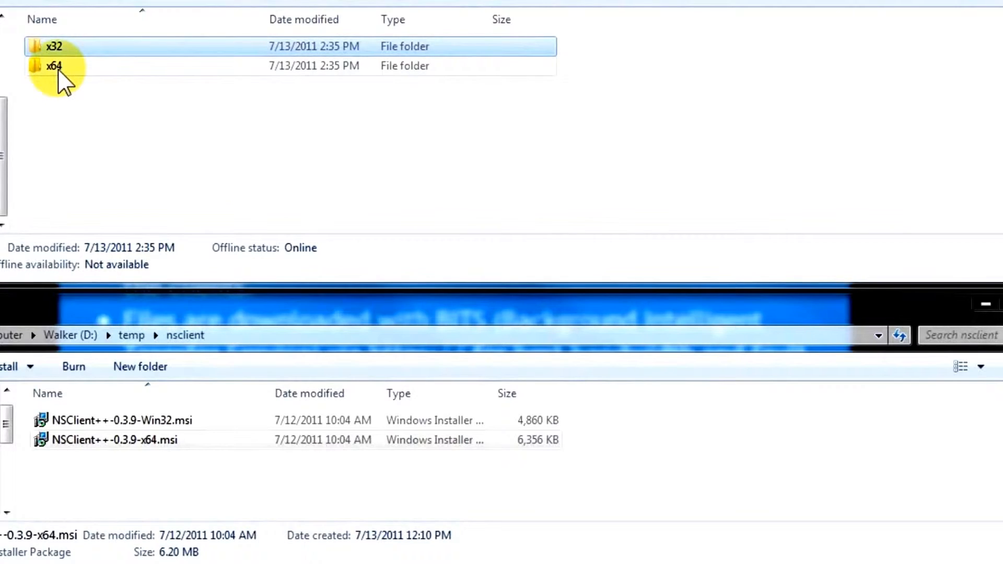
mouse_move(58, 69)
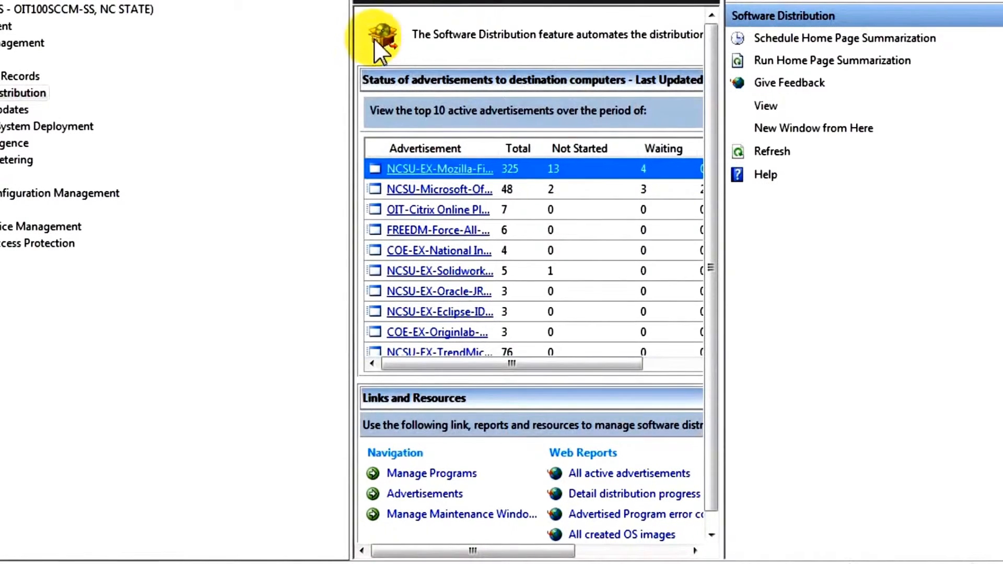
Step: In the Configuration Manager console, expand Packages under Software Distribution and the subfolder holding the Citrix, Splunk and VMware packages
click(23, 42)
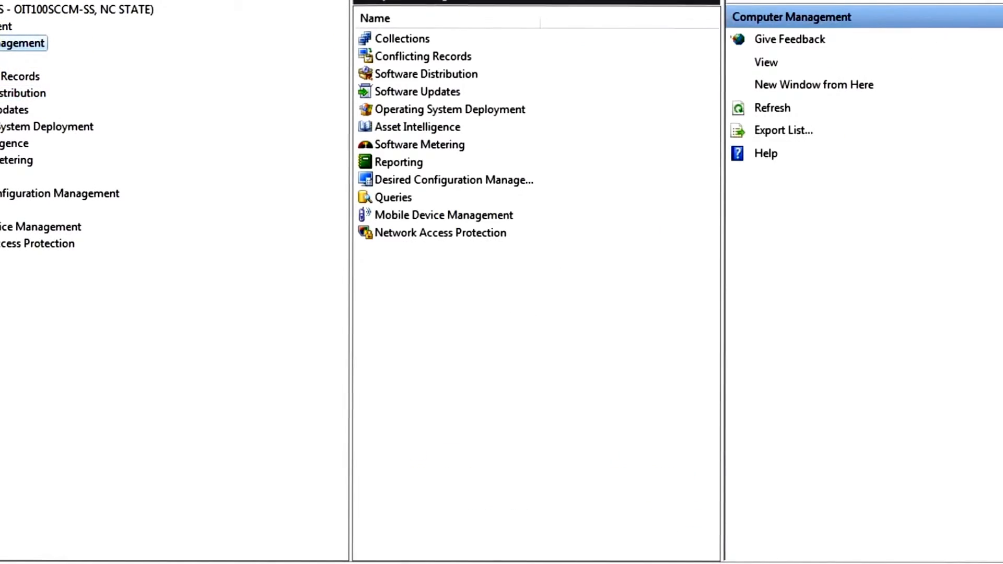
click(3, 93)
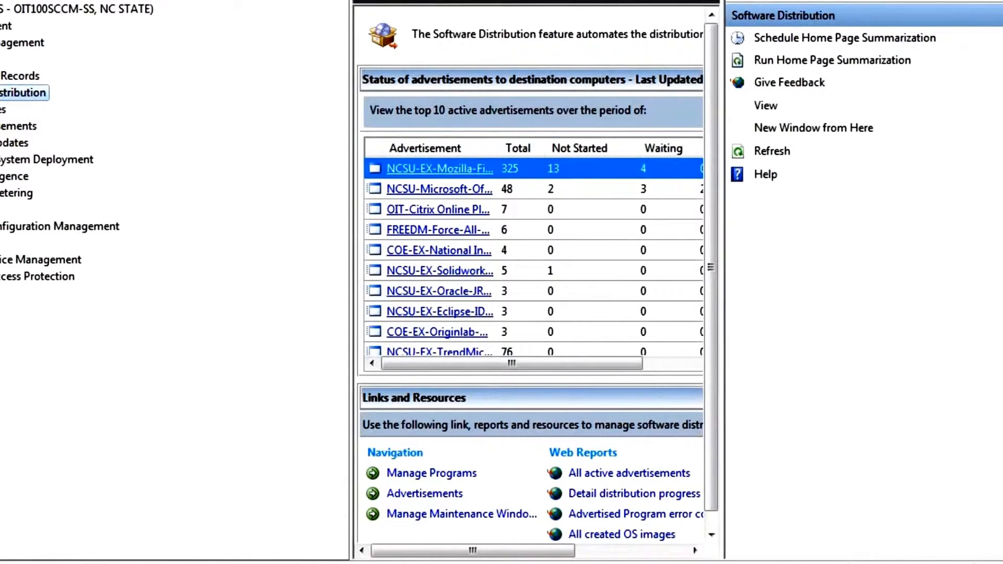
click(3, 108)
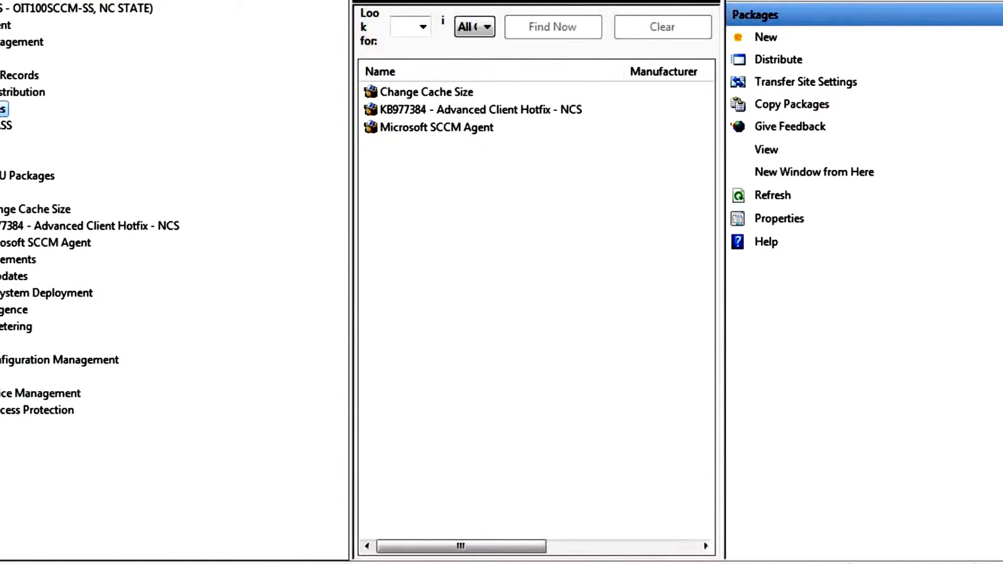
click(0, 141)
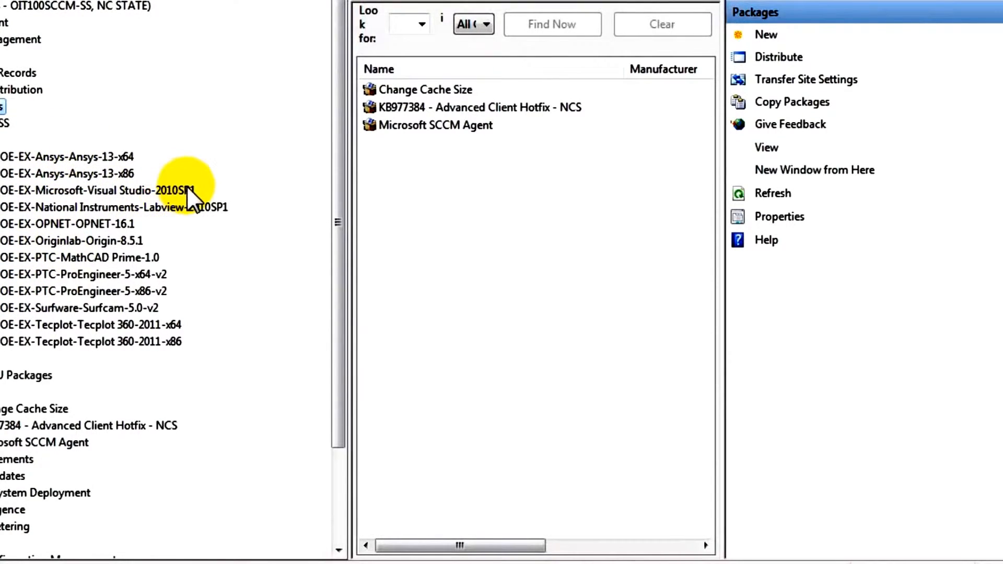
click(1, 140)
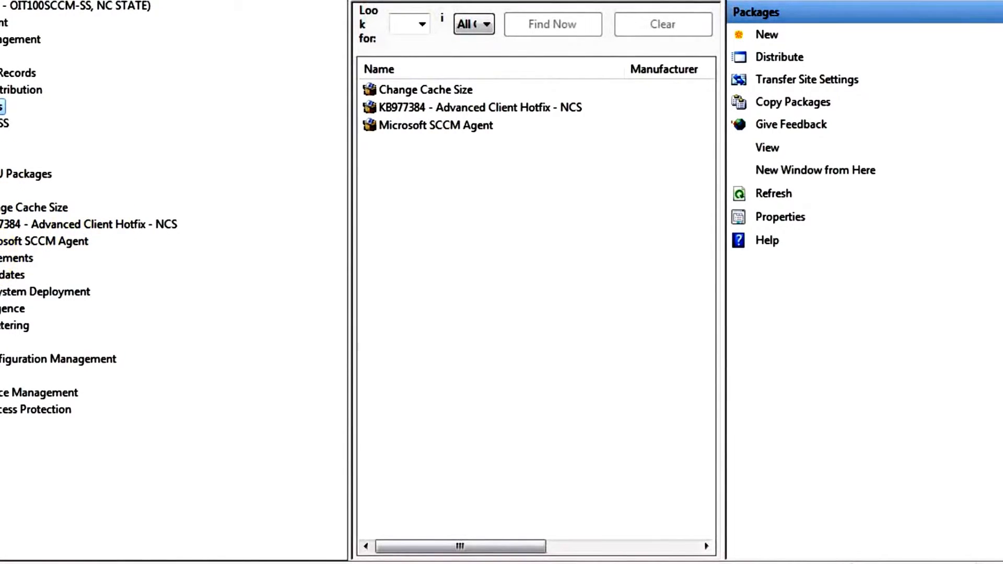
click(0, 190)
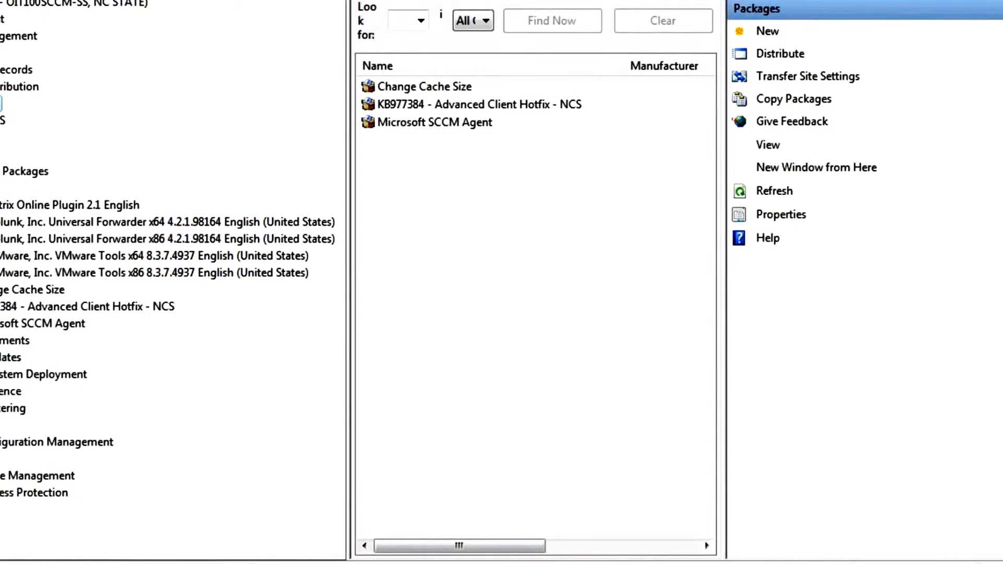
Step: Start a new Package From Definition in that subfolder and advance the wizard to the package definition page
right_click(0, 188)
mouse_move(13, 200)
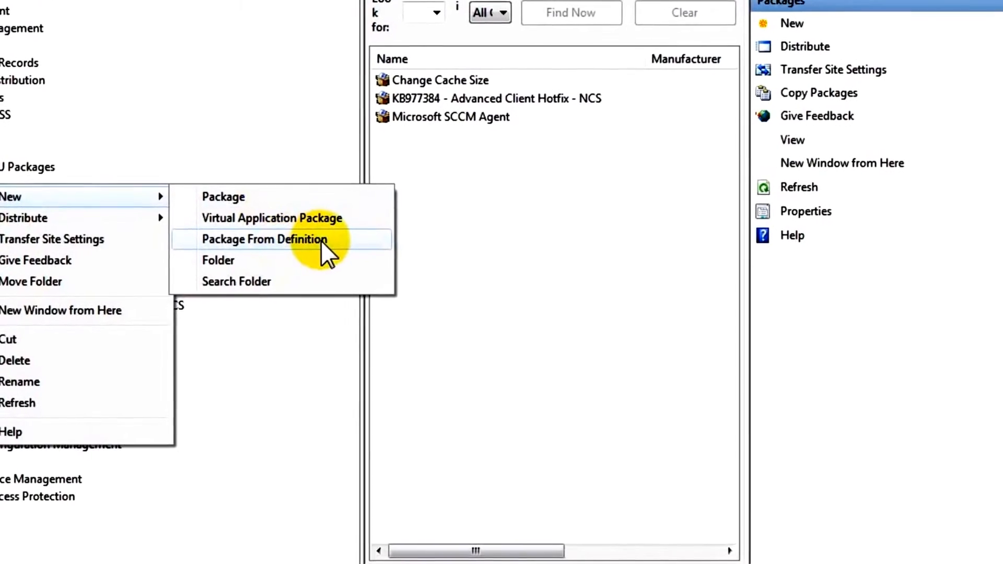
click(329, 236)
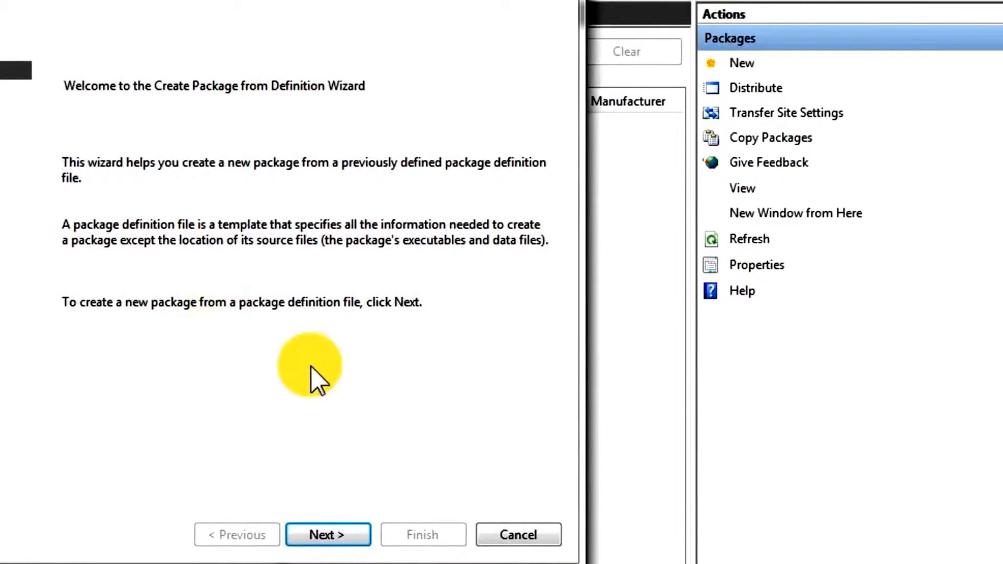
click(324, 535)
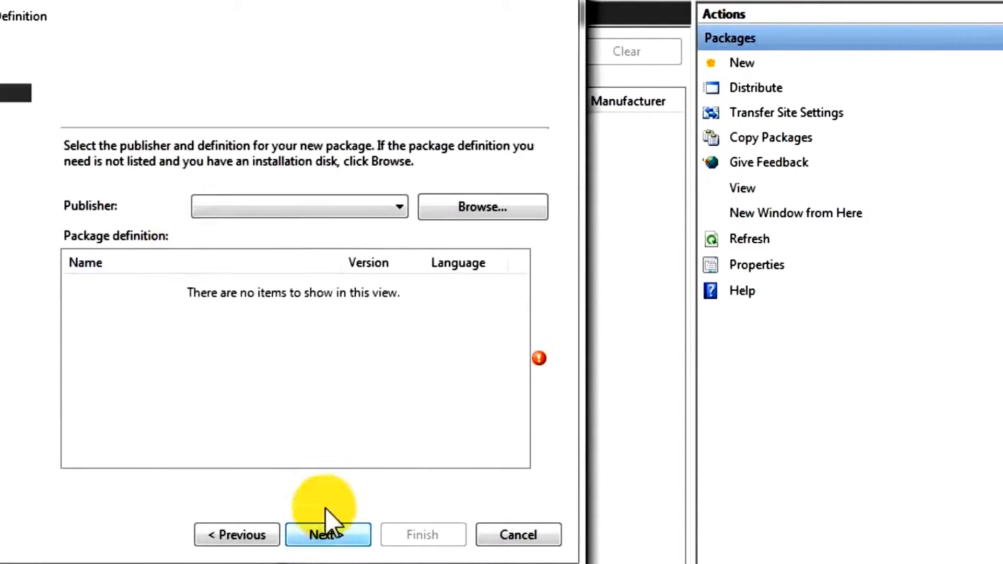
Step: Select VMware, Inc. as the publisher to view its package definitions, and look through the publisher list
click(400, 207)
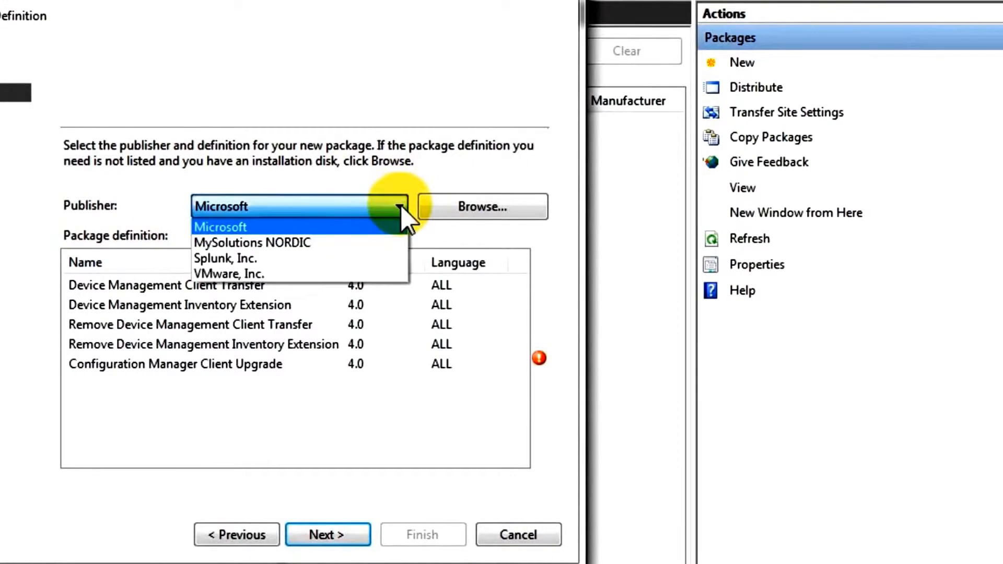
click(364, 271)
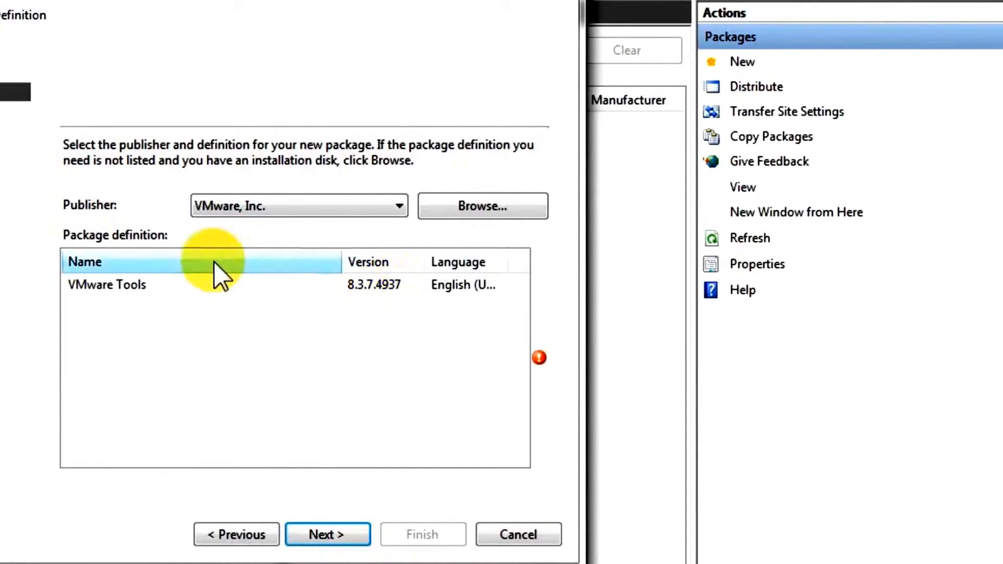
click(399, 206)
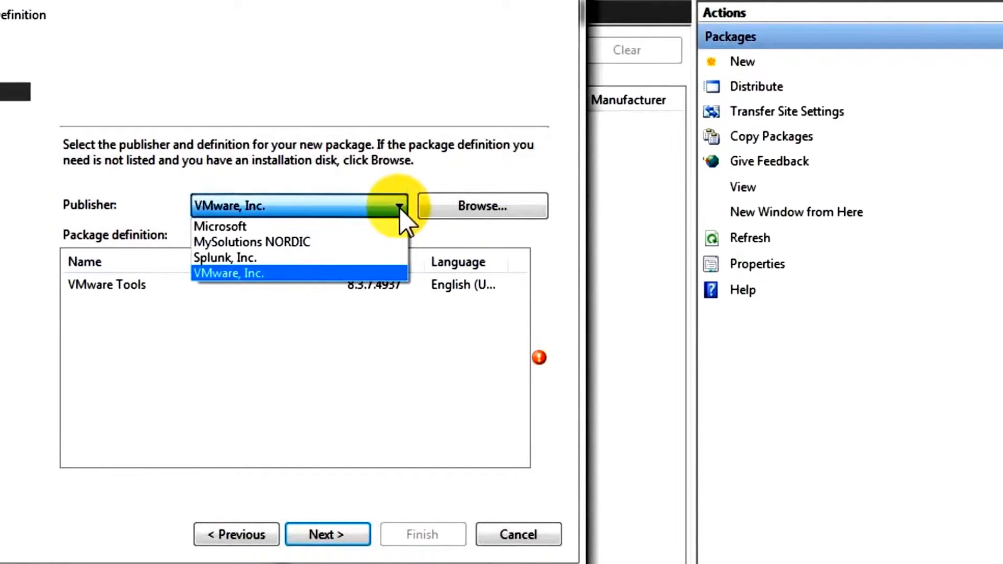
click(480, 206)
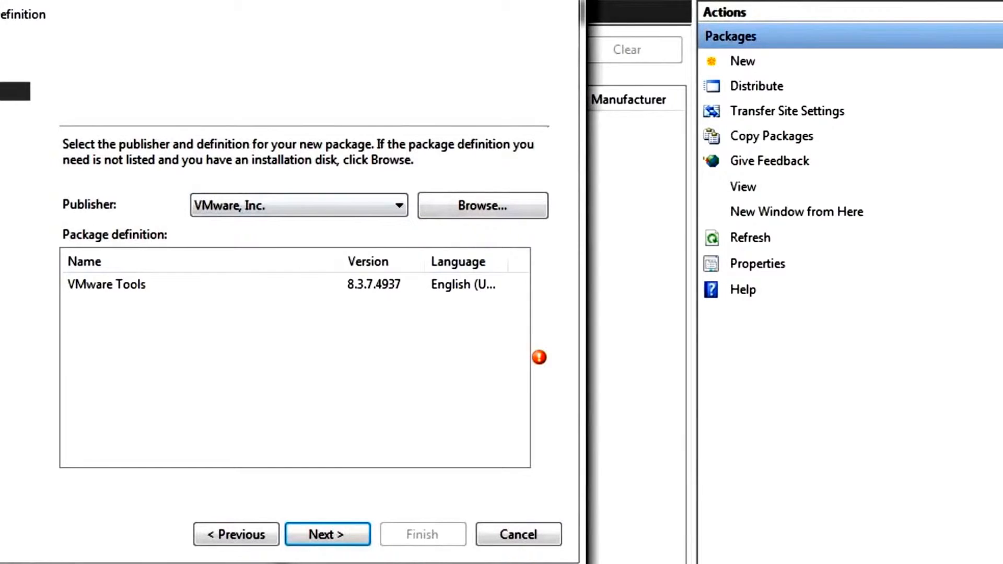
Step: Browse for a package definition file in the network share \\wolftech.ad.ncsu.edu\oit\original_media
click(487, 204)
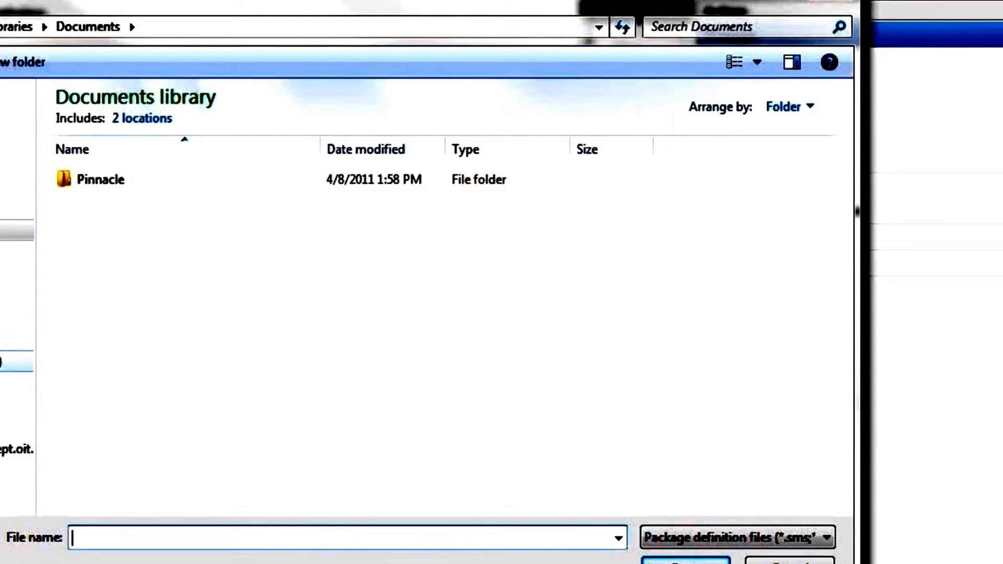
click(3, 492)
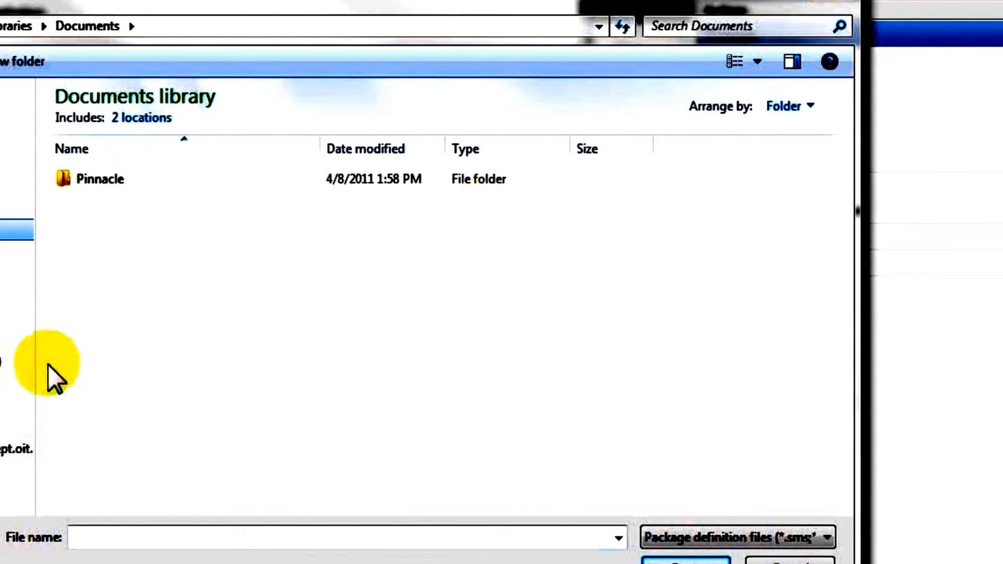
click(113, 540)
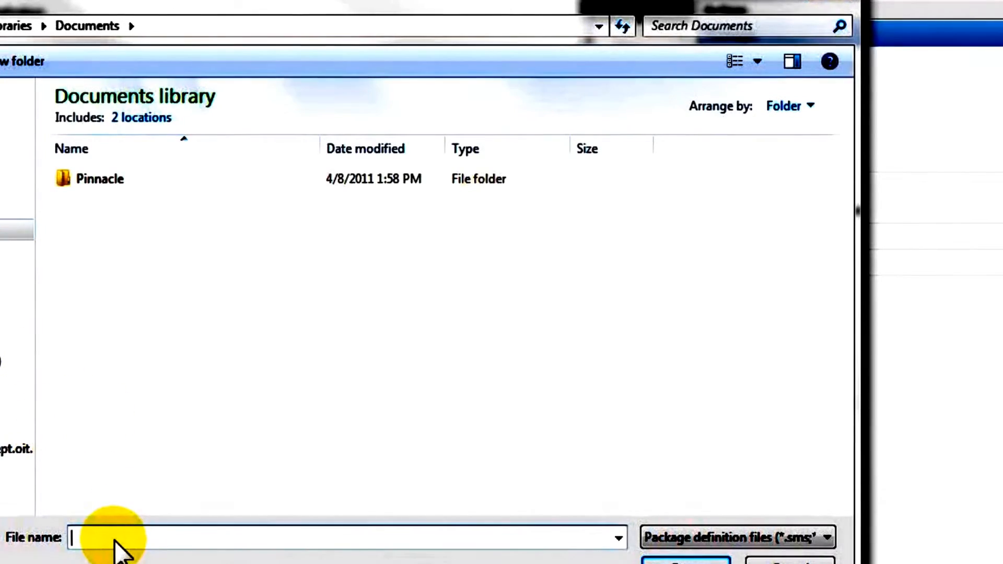
text(\\w)
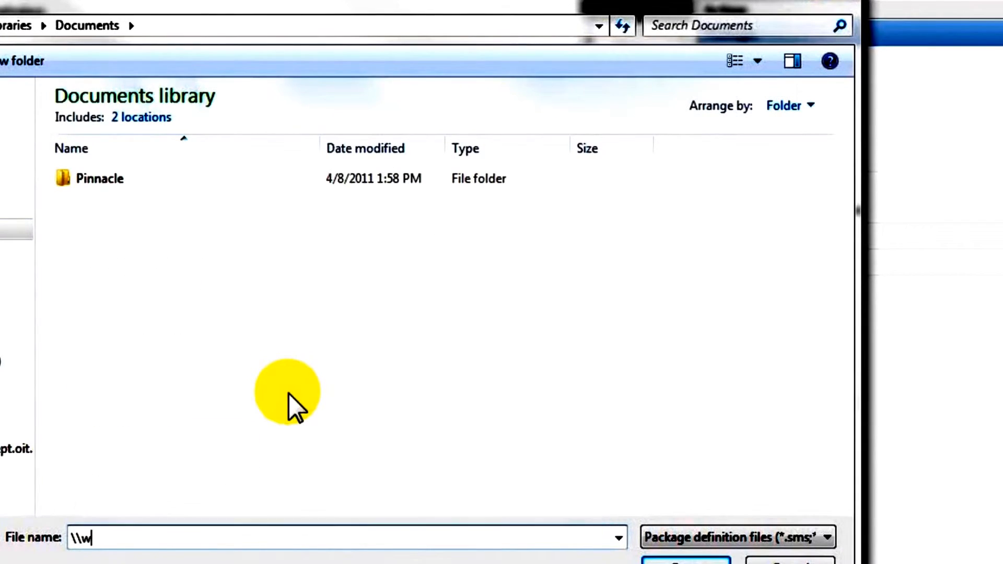
text(olftech.ad.ncsu.edu\oit\original_media)
key(Return)
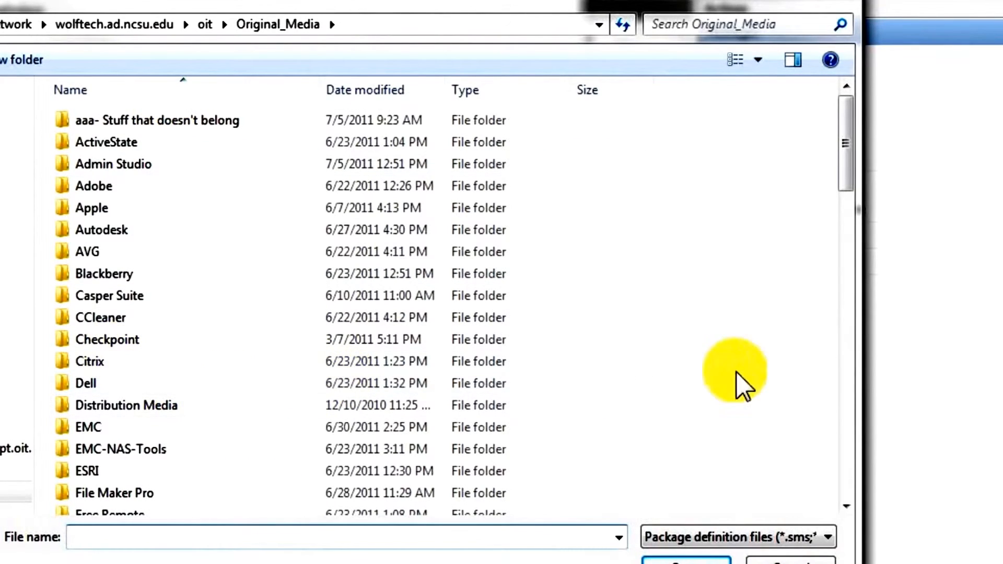
Step: Load the NSClient++ installer as package definition from the x64 folder under nsclient.org\NSClient++ 0.39
scroll(269, 414, down, 11)
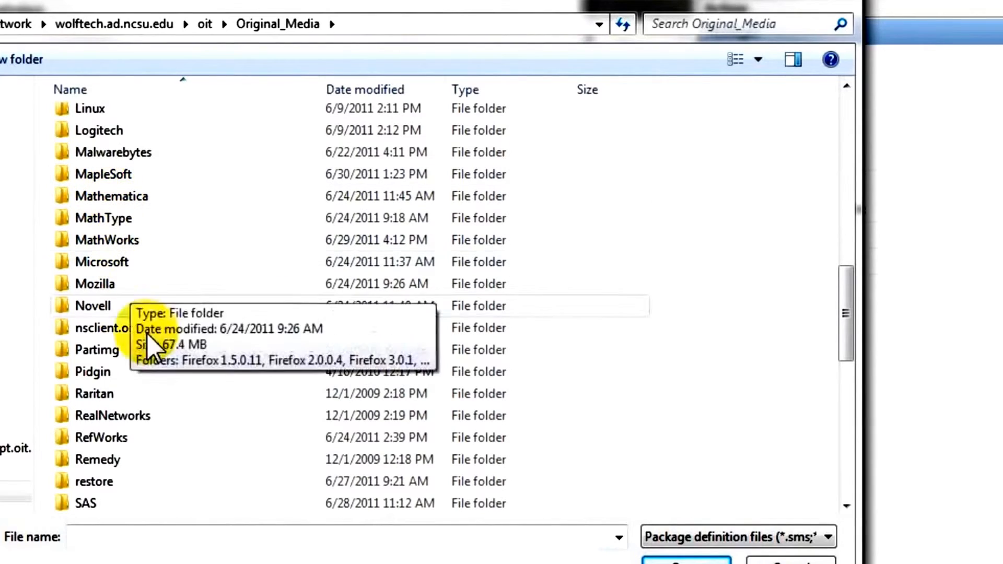
double_click(112, 328)
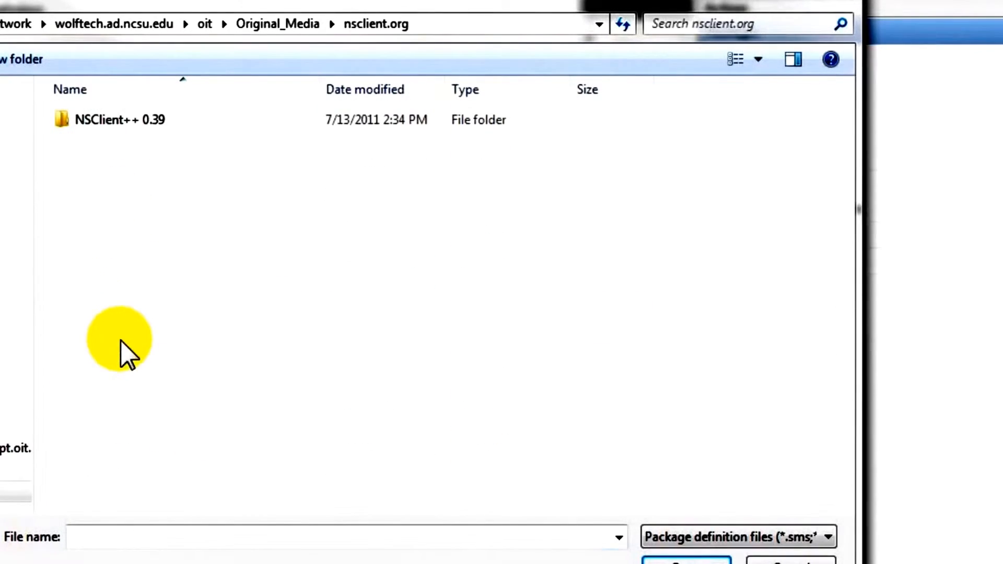
double_click(116, 121)
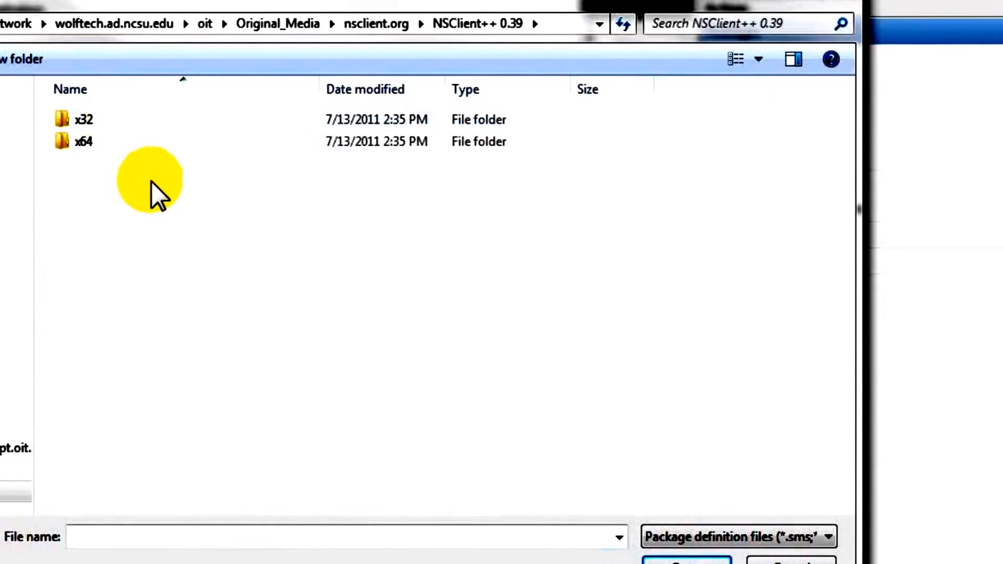
double_click(104, 140)
double_click(112, 130)
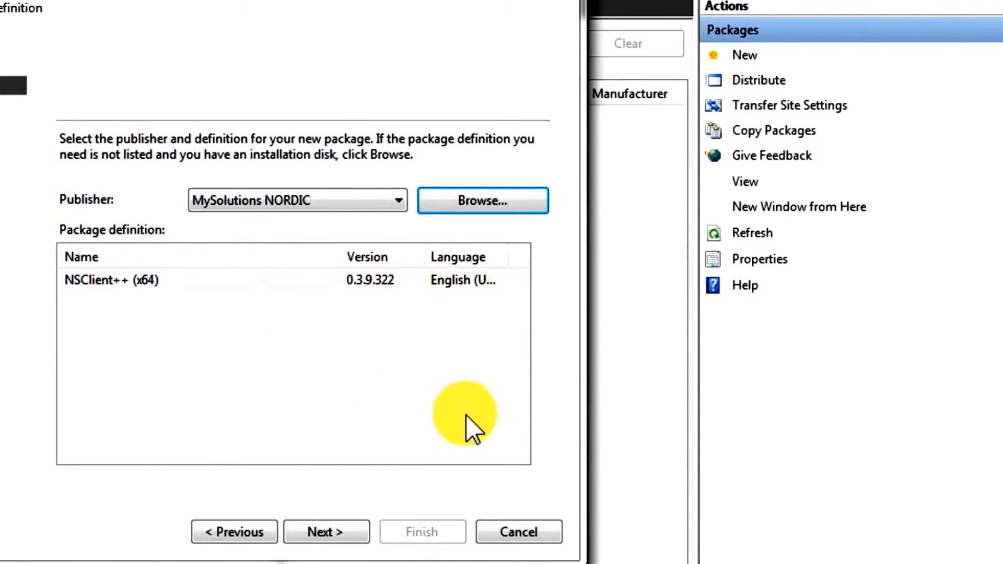
Step: Create the NSClient++ (x64) package, always obtaining files from the network source directory \\wolftech.ad.ncsu.edu\oit\Original_Media\nsclient.org\NSClient++ 0.39\x64
click(321, 529)
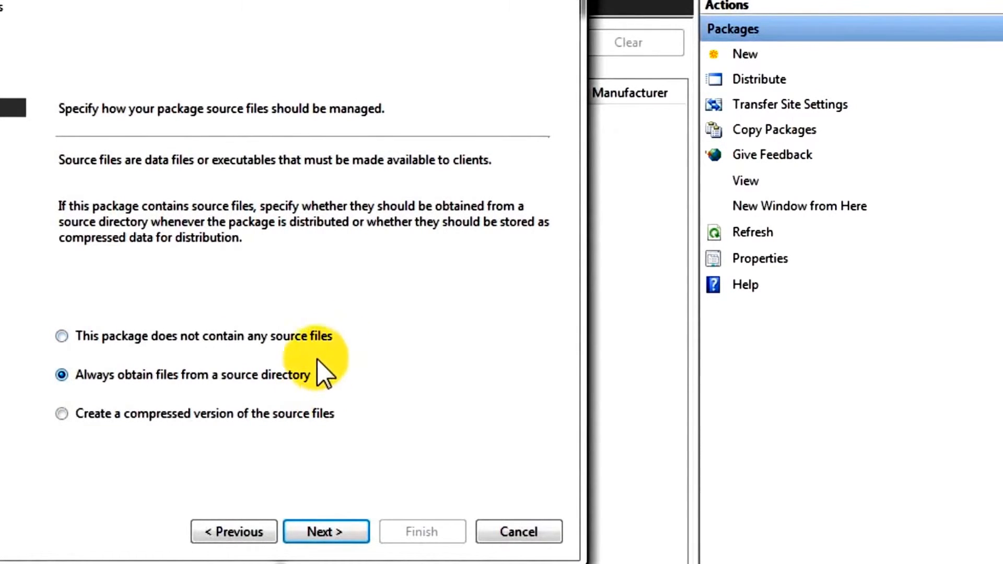
click(323, 533)
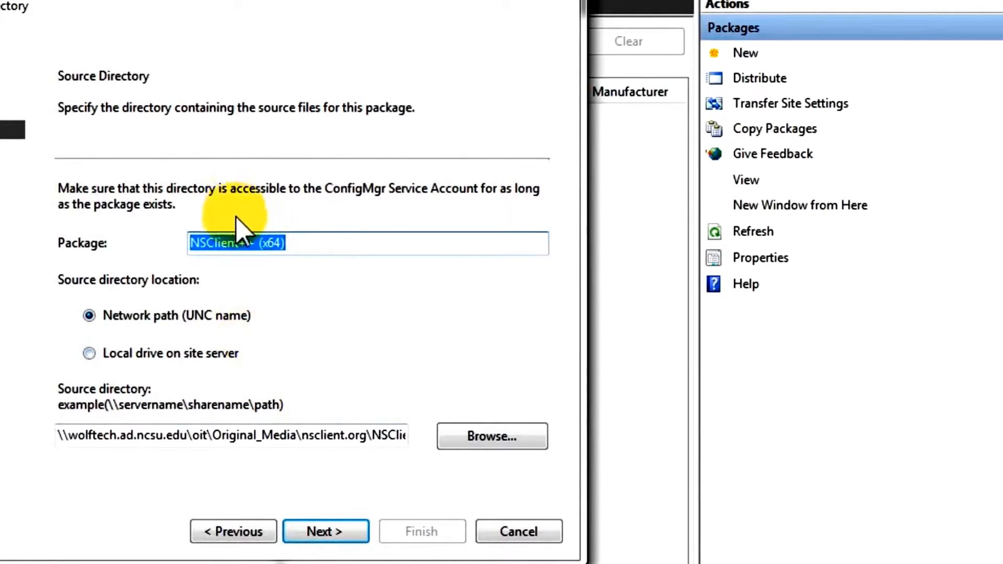
click(190, 241)
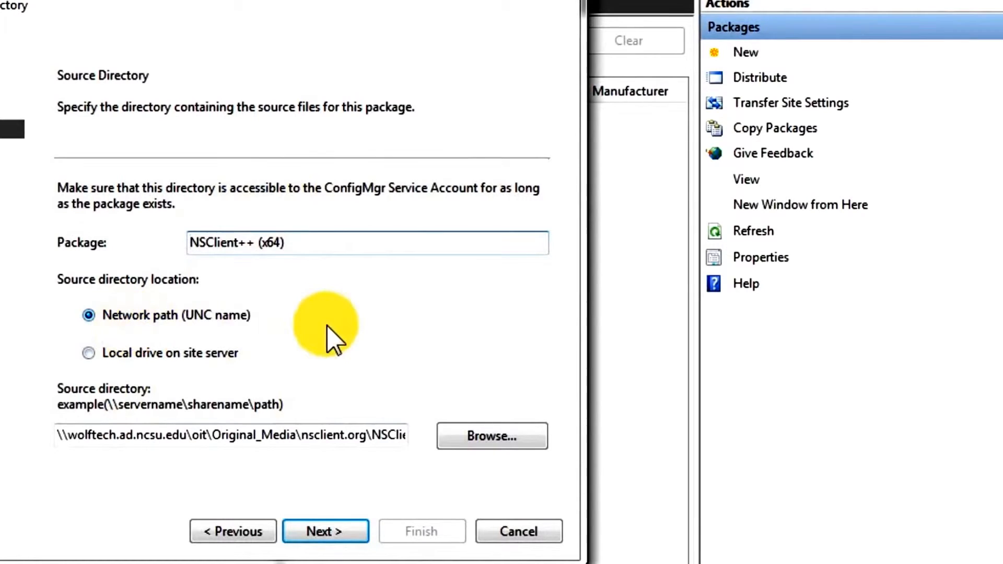
drag(78, 435, 529, 445)
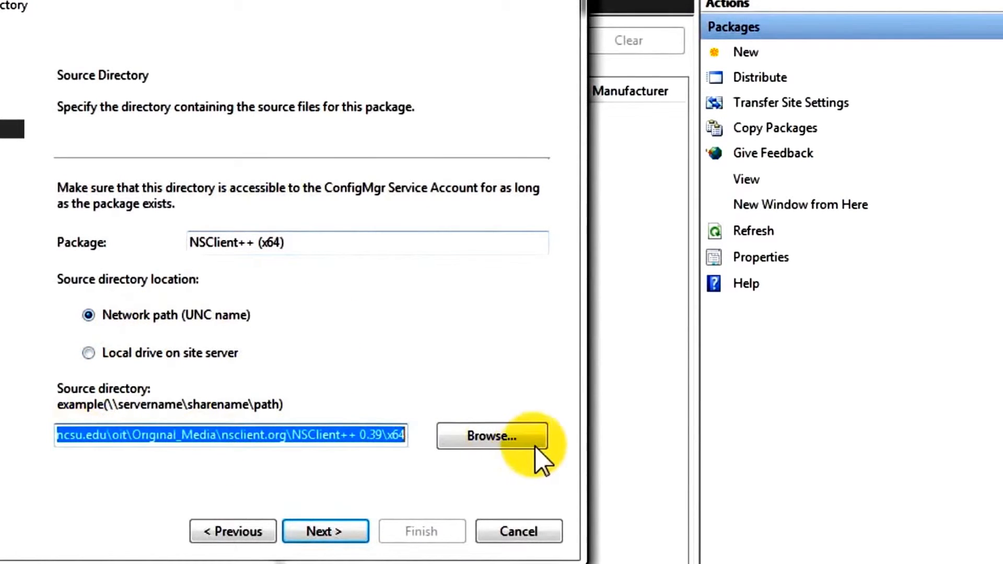
click(405, 438)
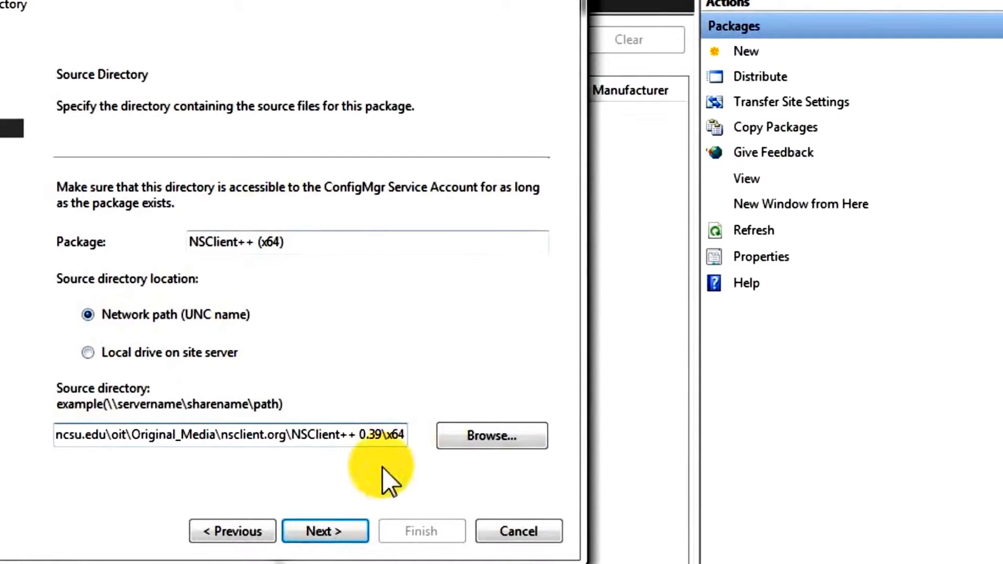
click(323, 532)
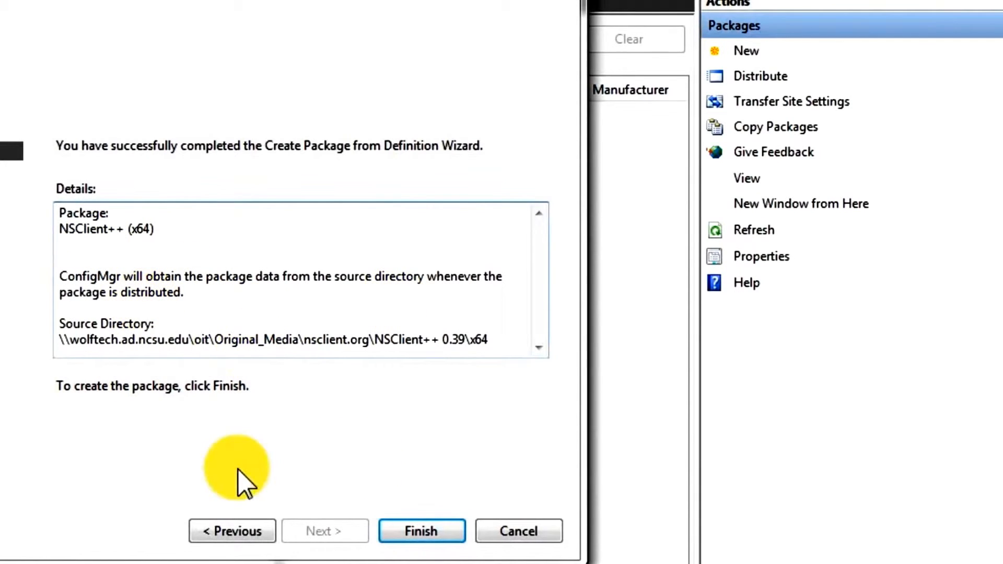
click(431, 534)
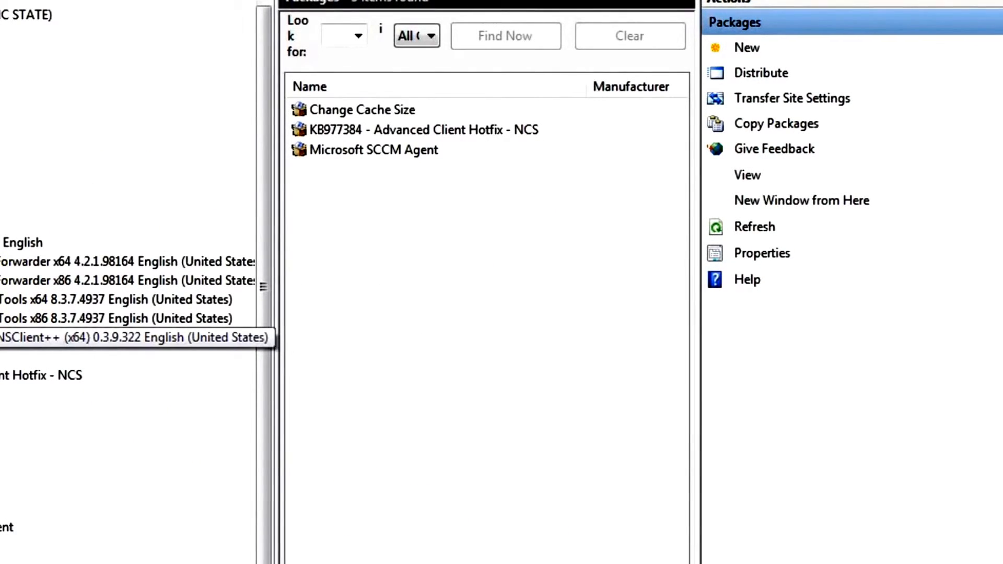
Step: Open the properties of the new MySolutions NORDIC NSClient++ (x64) package
click(133, 338)
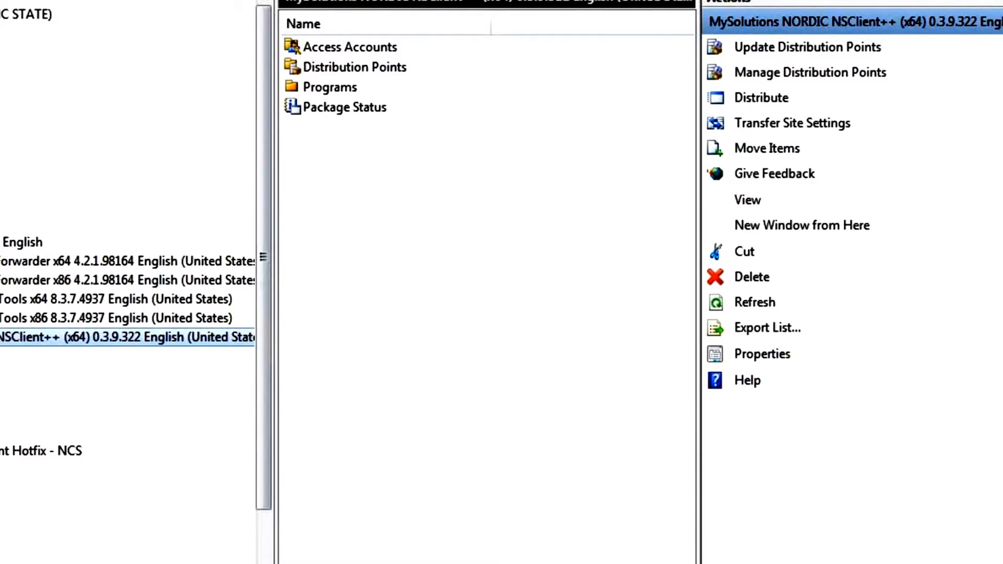
right_click(3, 336)
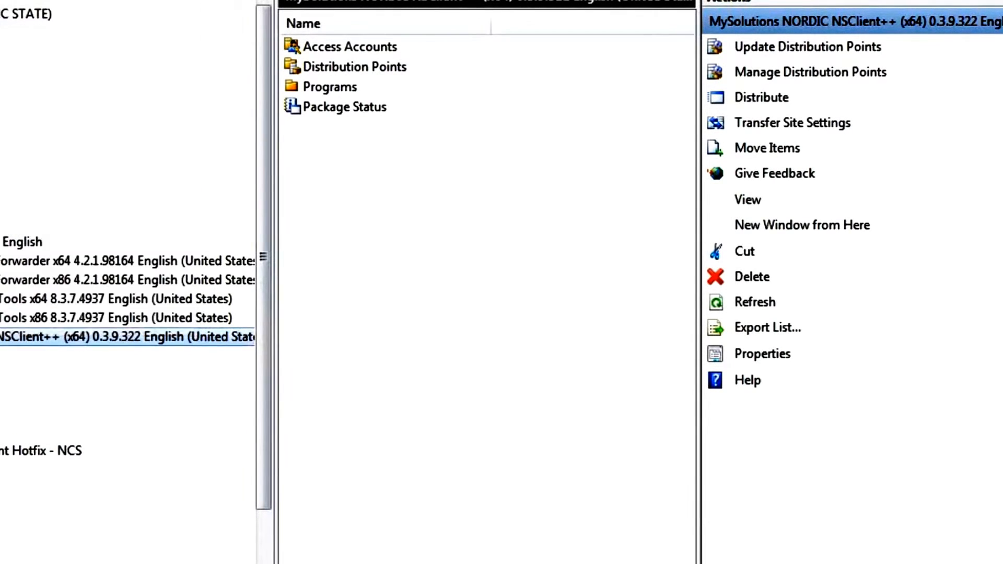
right_click(1, 222)
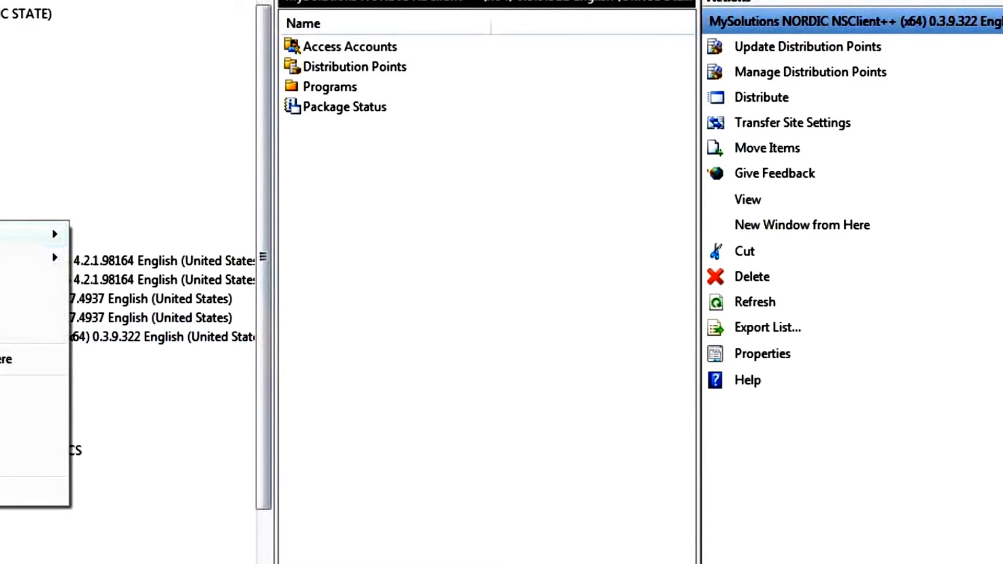
click(381, 457)
right_click(3, 336)
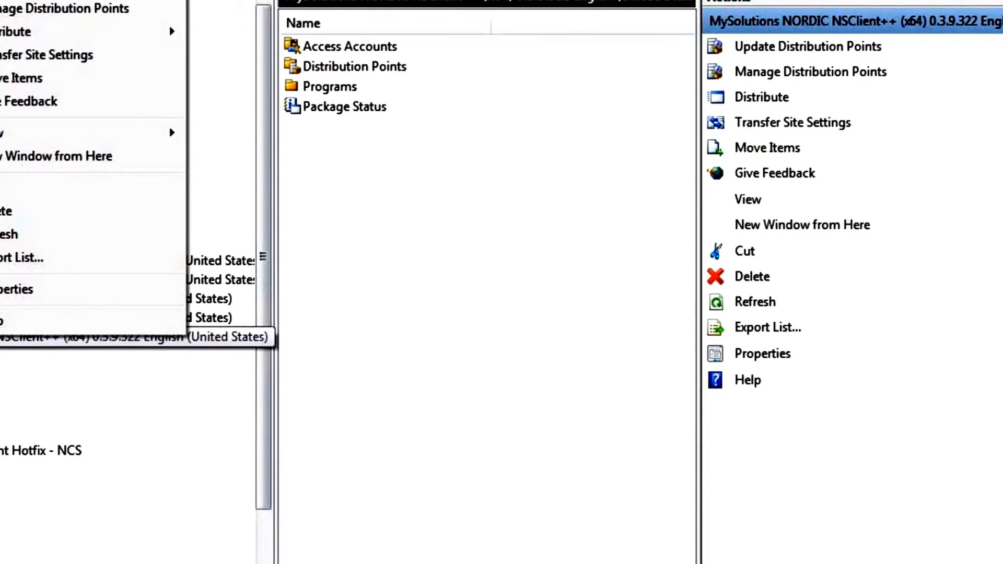
click(36, 289)
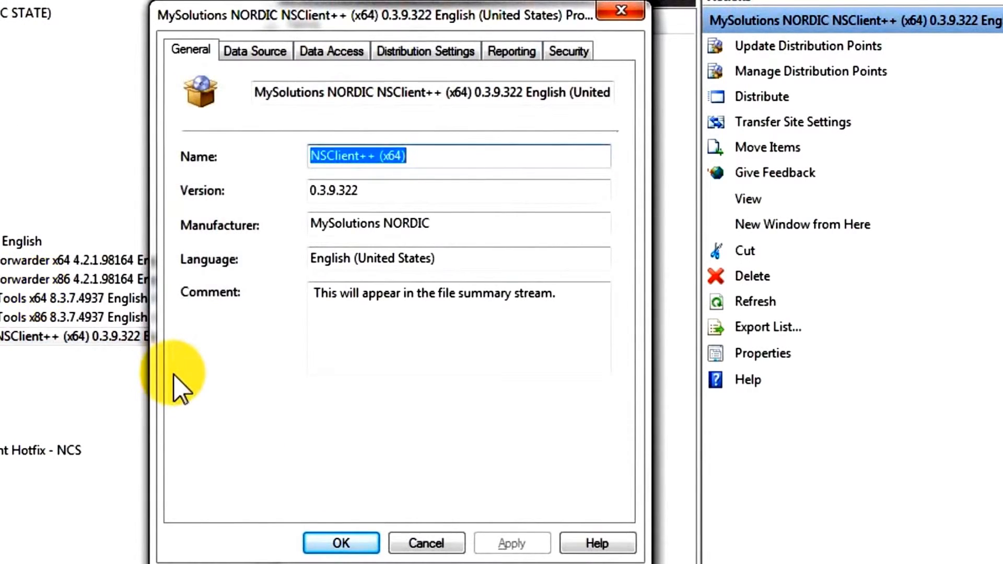
Step: Move the manufacturer text to the front of the package name, making it MySolutions NORDIC-NSClient++ (x64)
mouse_move(255, 93)
mouse_down()
mouse_move(622, 113)
mouse_move(249, 105)
mouse_up()
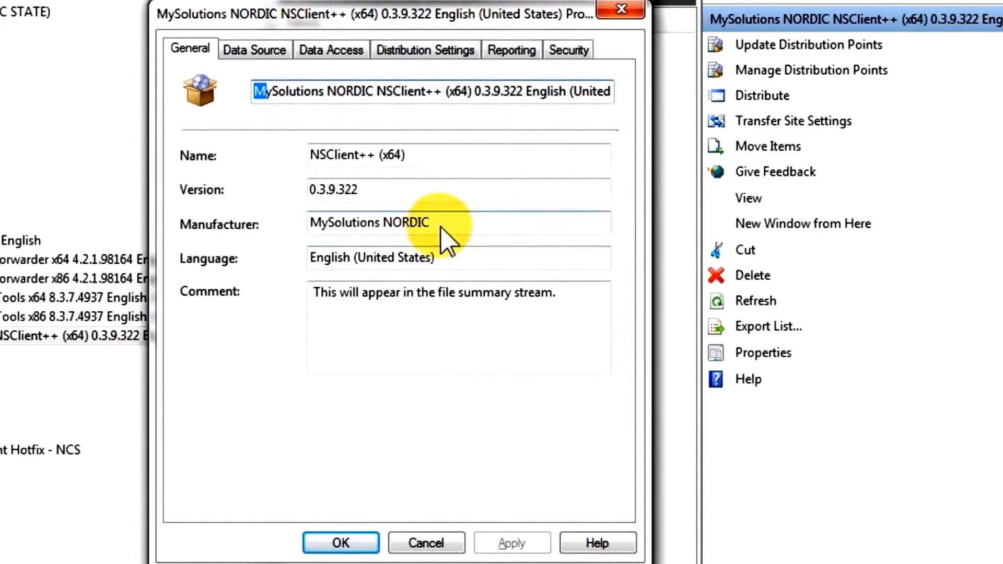
drag(440, 226, 261, 217)
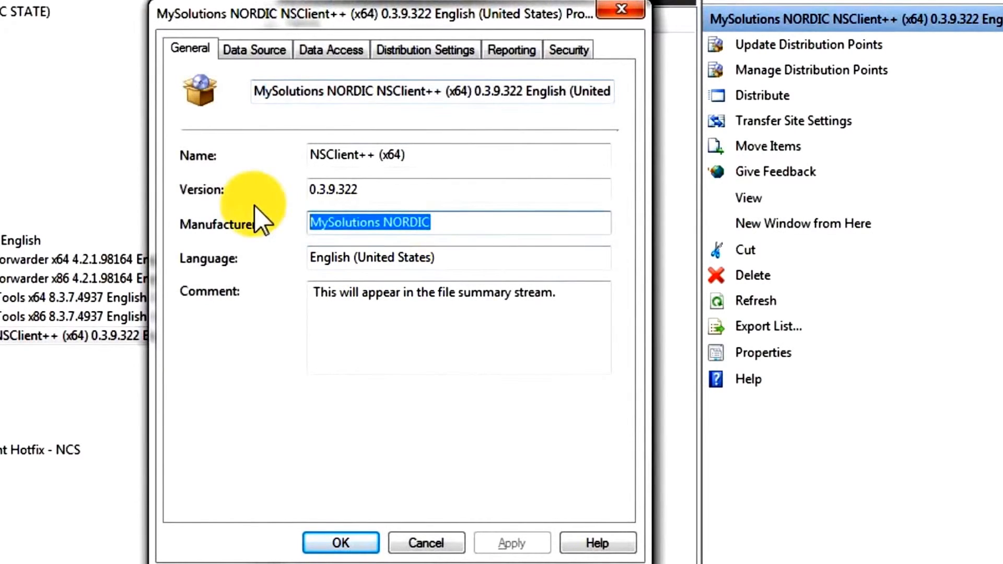
right_click(338, 233)
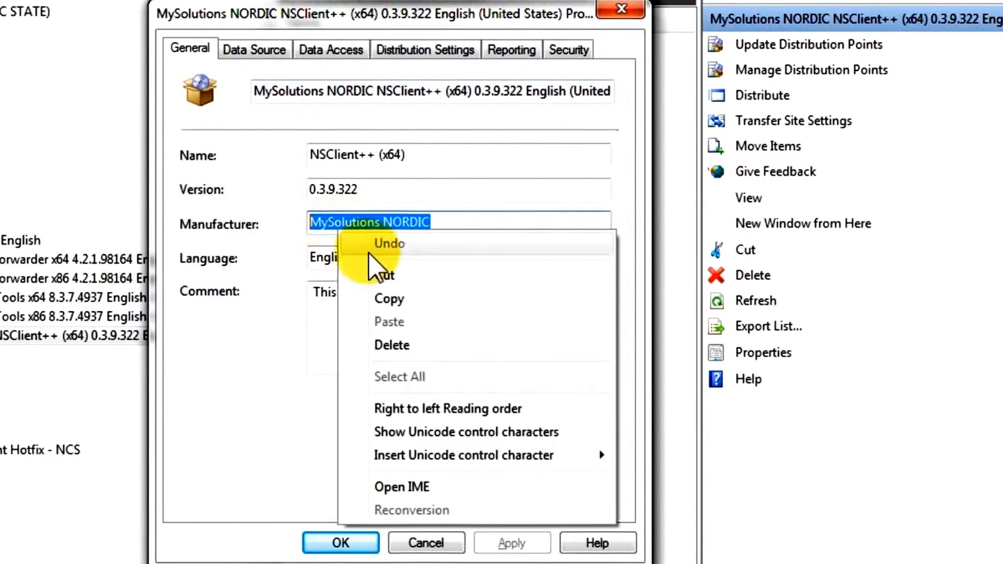
click(386, 276)
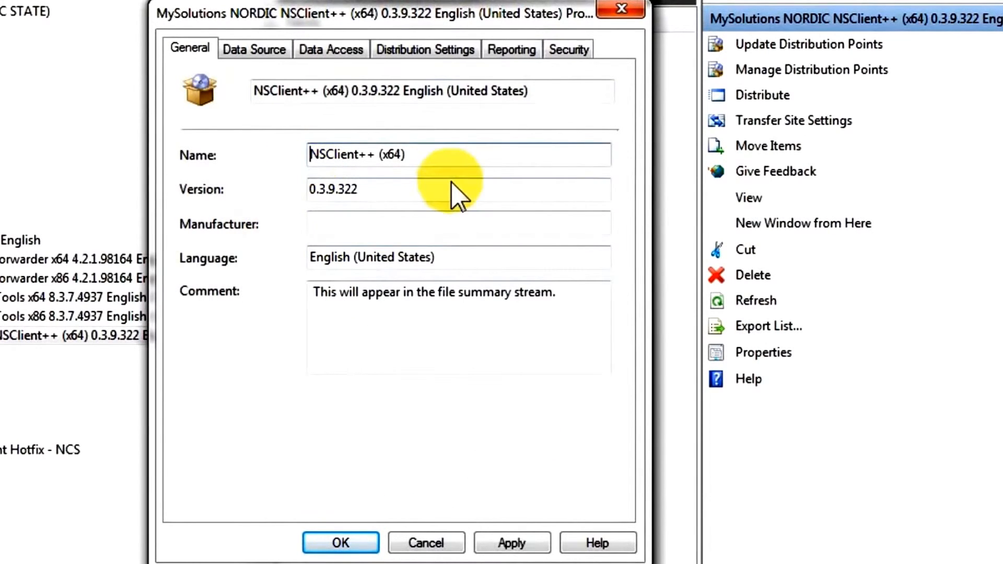
key(ctrl+v)
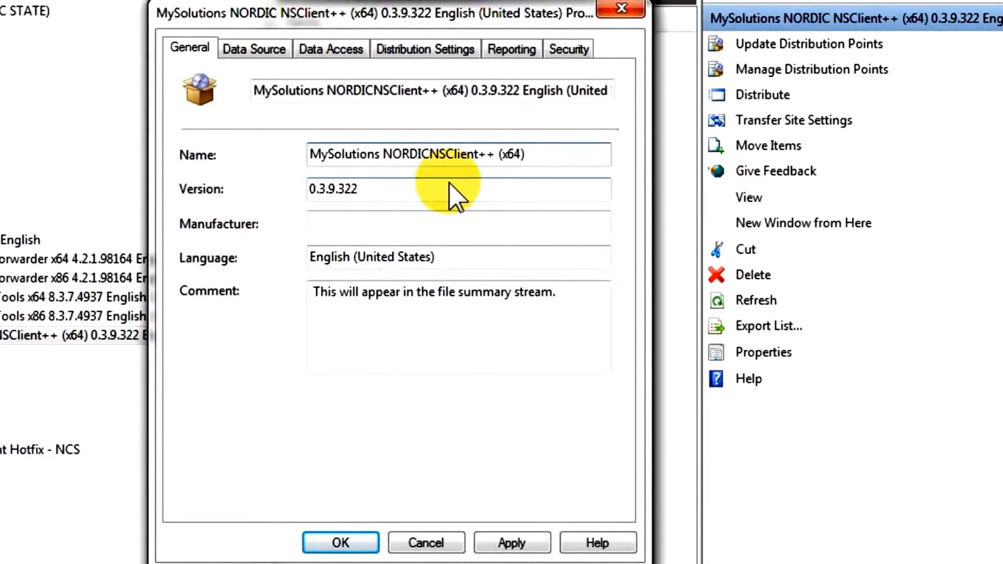
text(-)
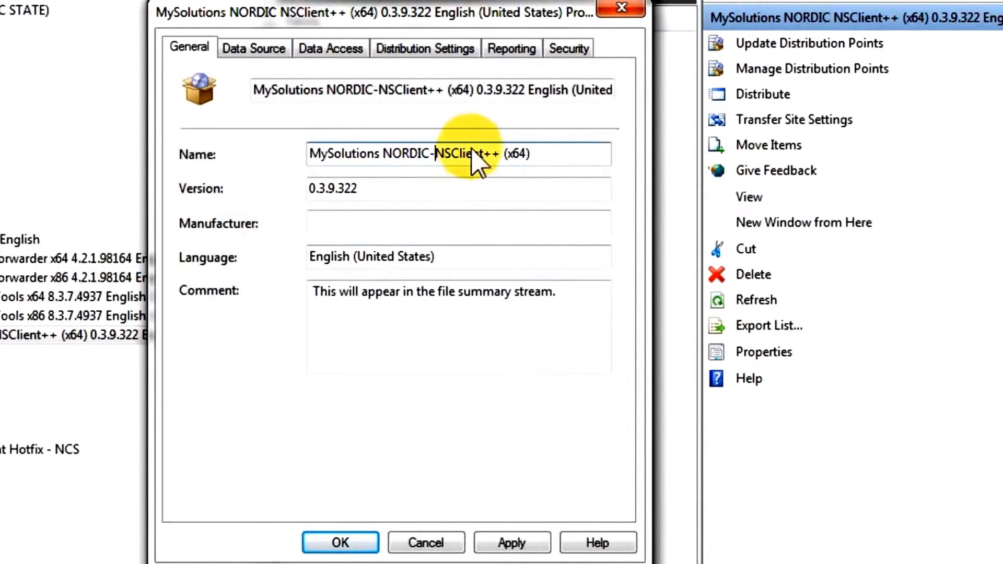
Step: Set the package's manufacturer to OIT-EX- and save the properties
click(353, 223)
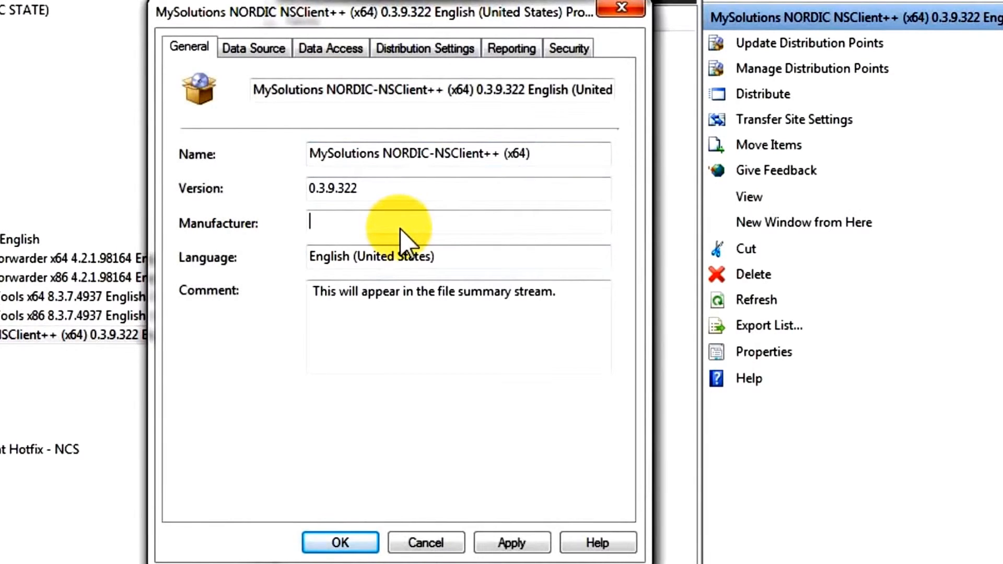
text(OIT-EX)
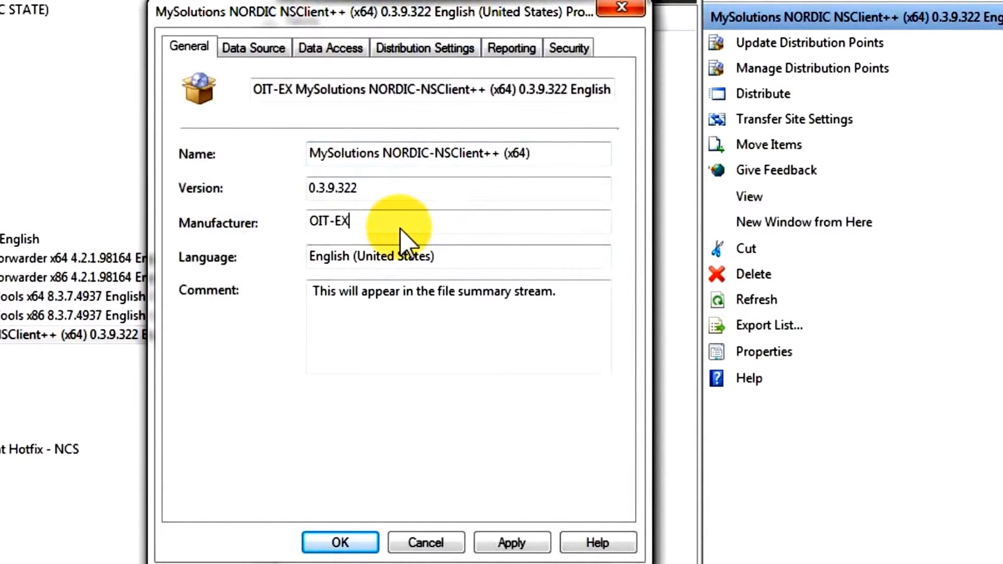
text(-)
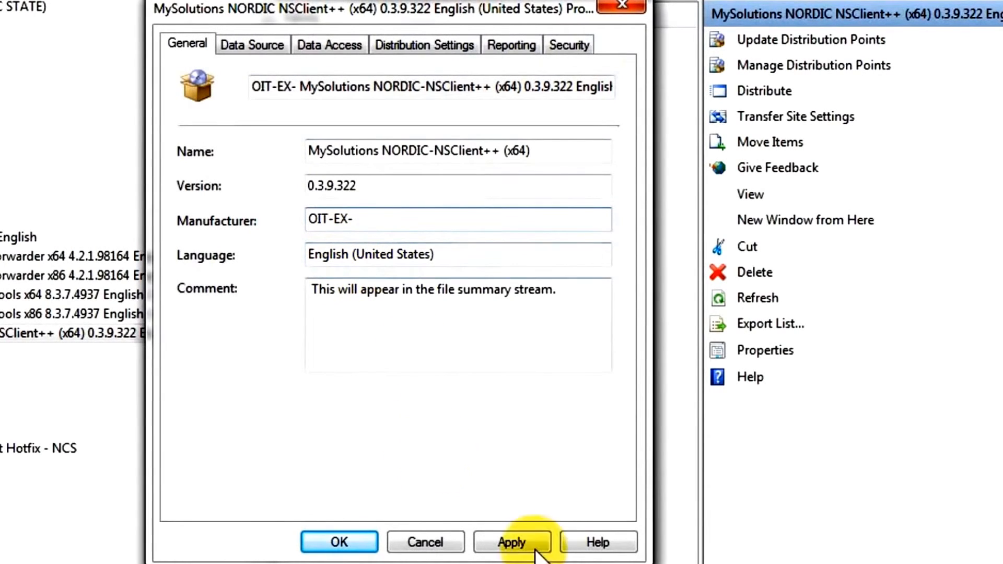
click(358, 543)
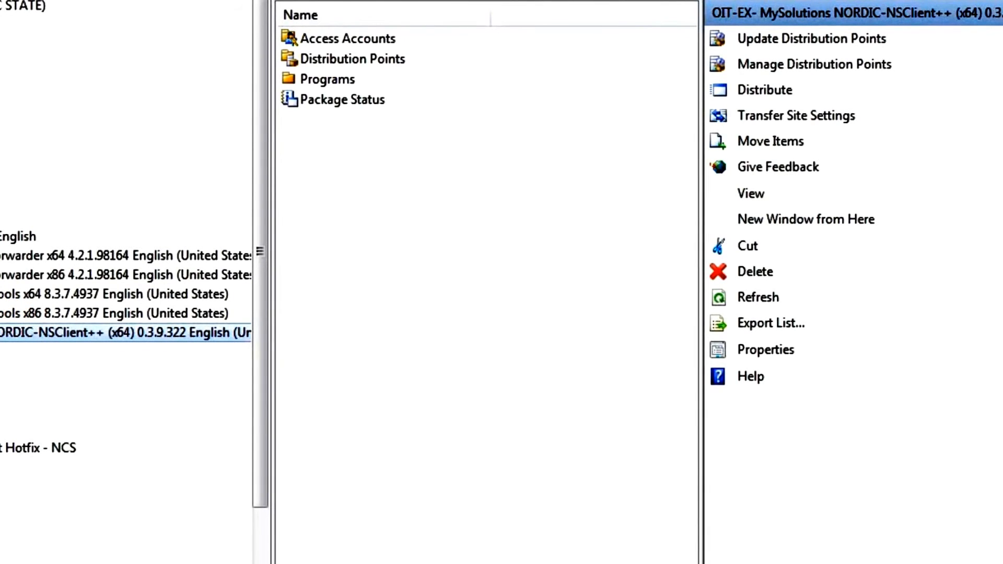
Step: Look through the package's distribution points and status, and view its Programs list in a wider pane
click(1, 370)
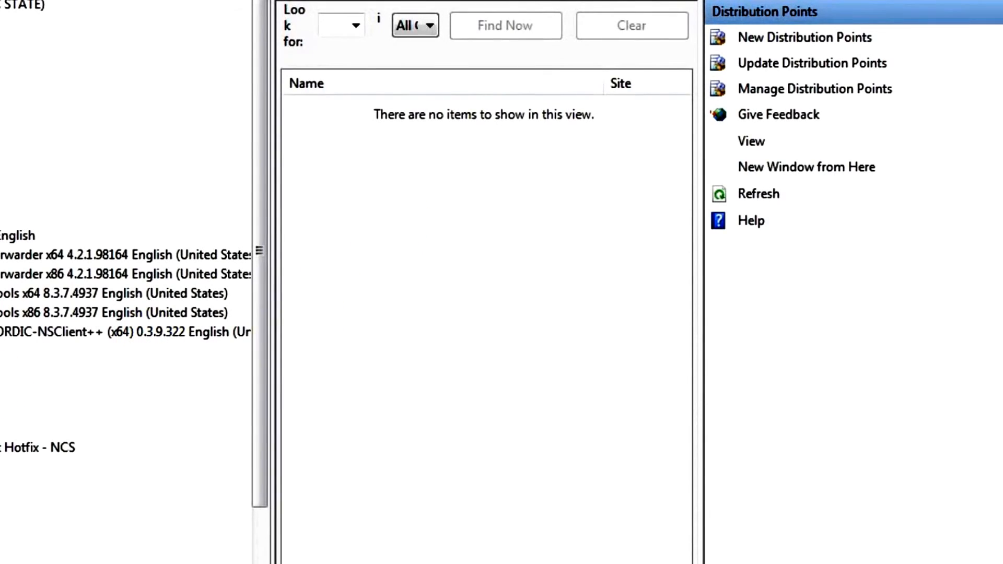
click(0, 408)
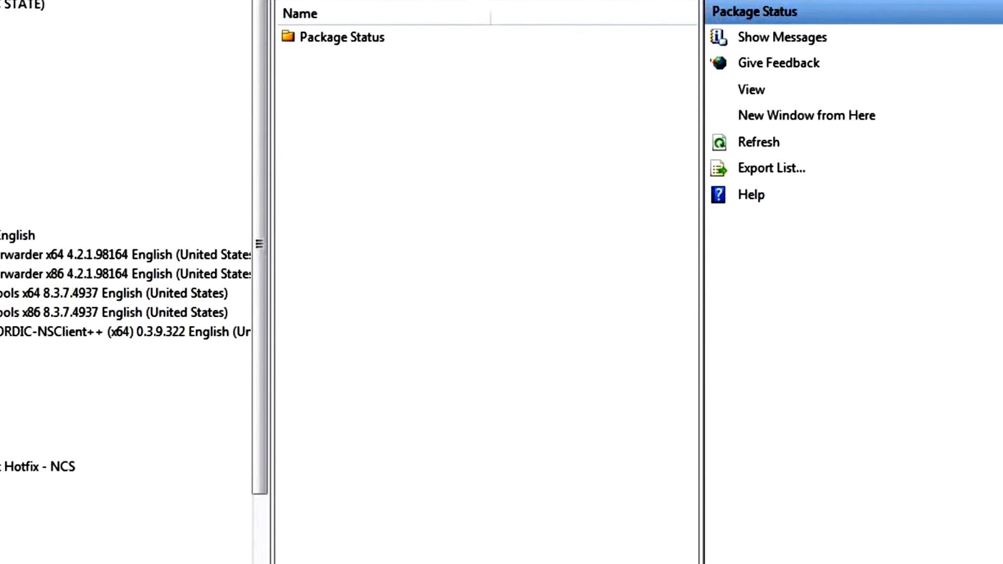
click(0, 413)
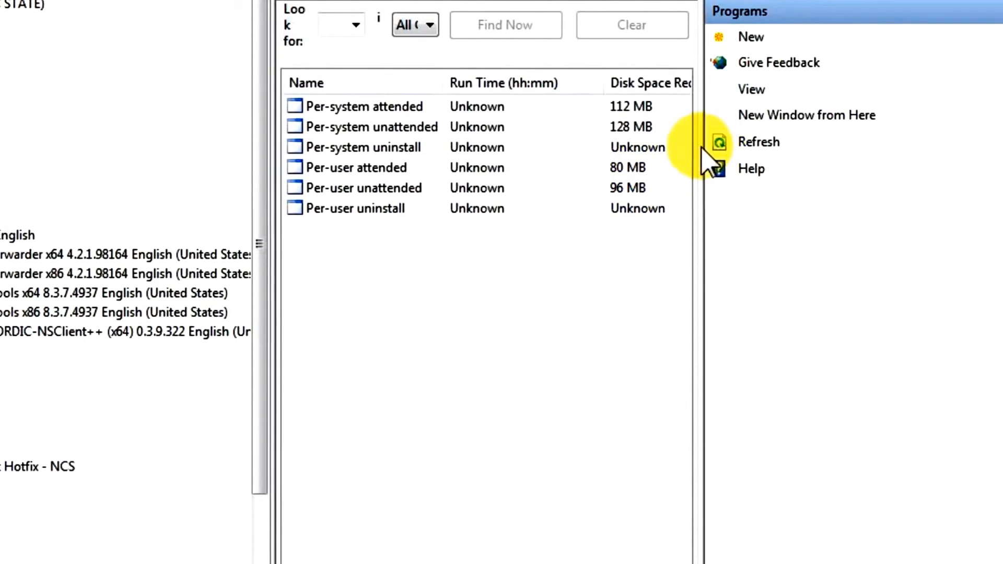
drag(702, 148, 751, 149)
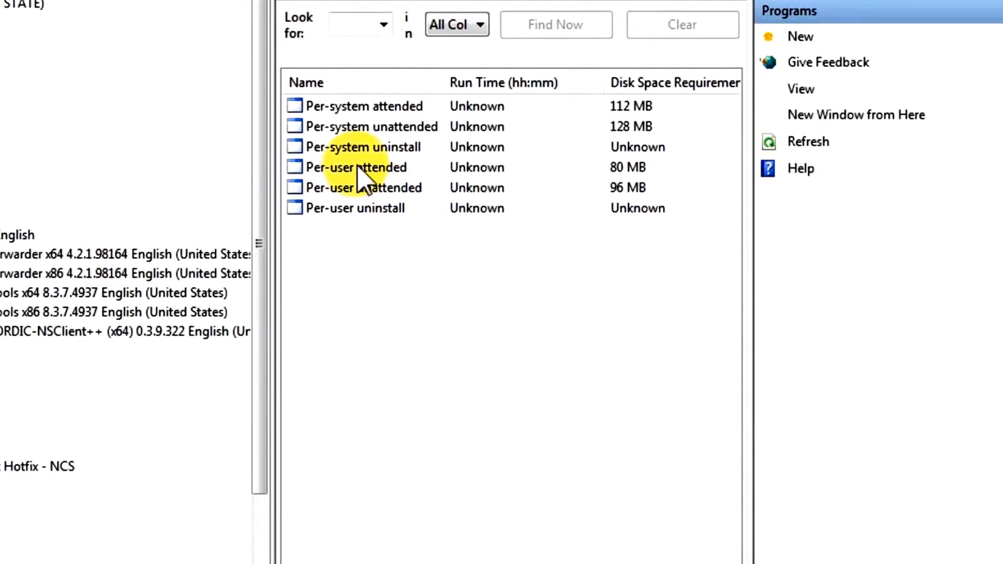
Step: Open the properties of the Per-system unattended program
click(387, 107)
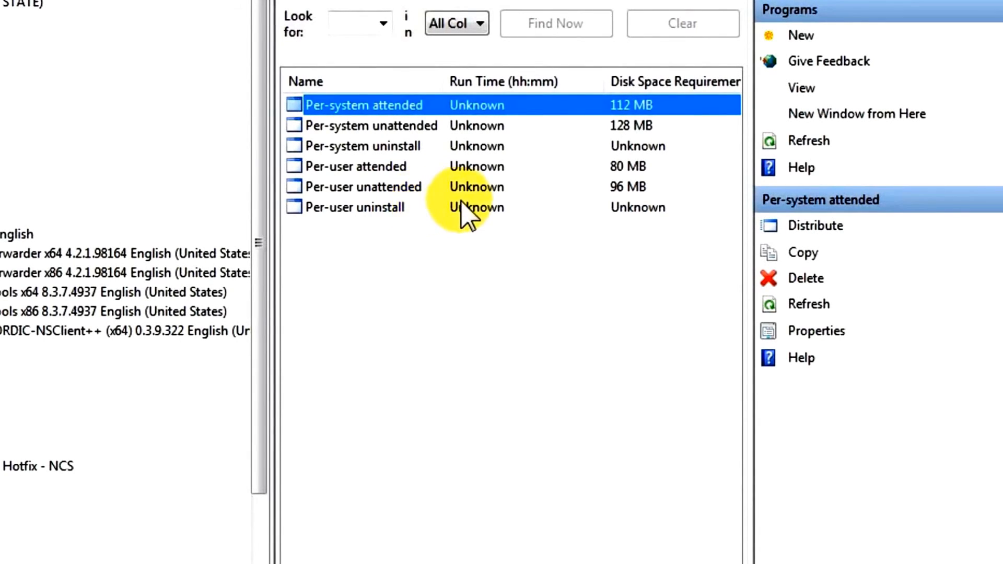
click(397, 127)
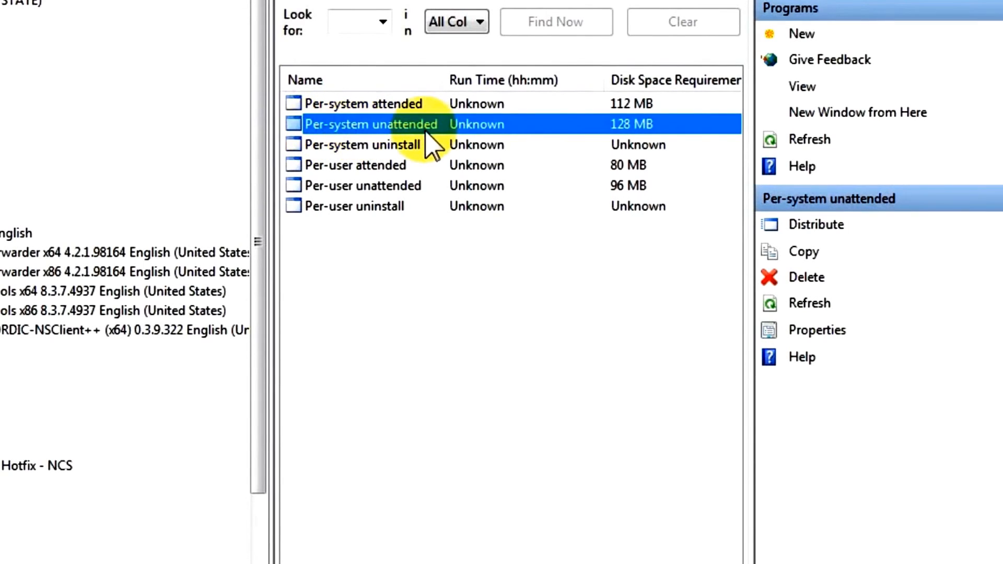
double_click(400, 125)
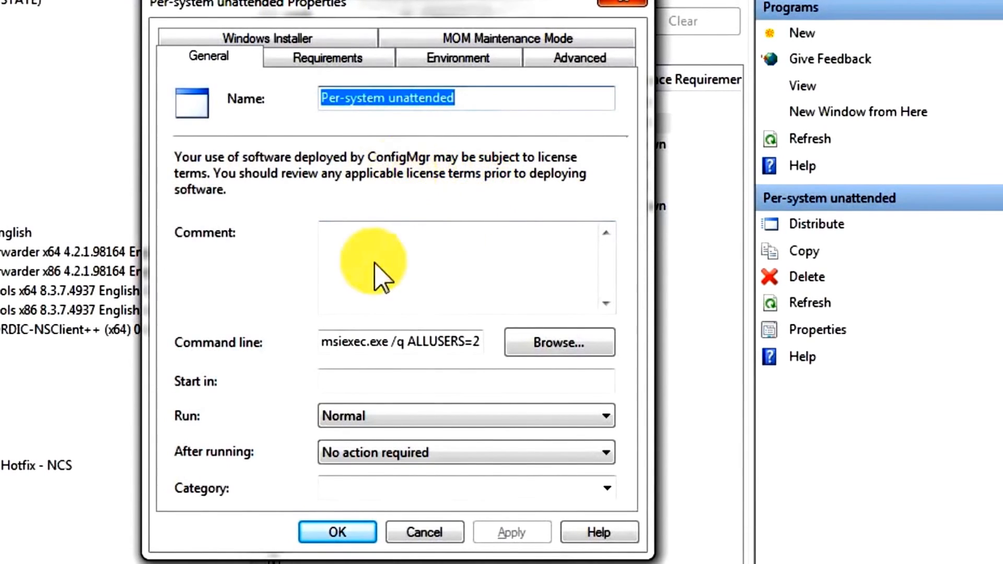
Step: Examine the full command line of the Per-system unattended program through to its end
click(402, 342)
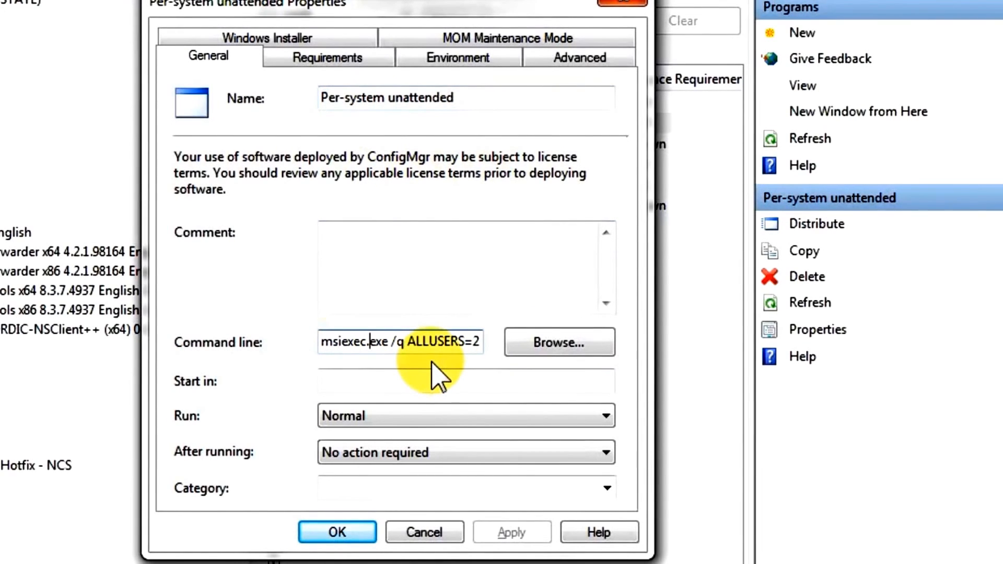
key(Right)
key(Right)
key(Right)
key(Right)
key(Right)
key(Right)
key(Right)
key(Right)
key(Right)
key(Right)
key(Right)
key(Right)
key(Right)
key(Right)
key(Right)
key(Right)
key(Right)
key(Right)
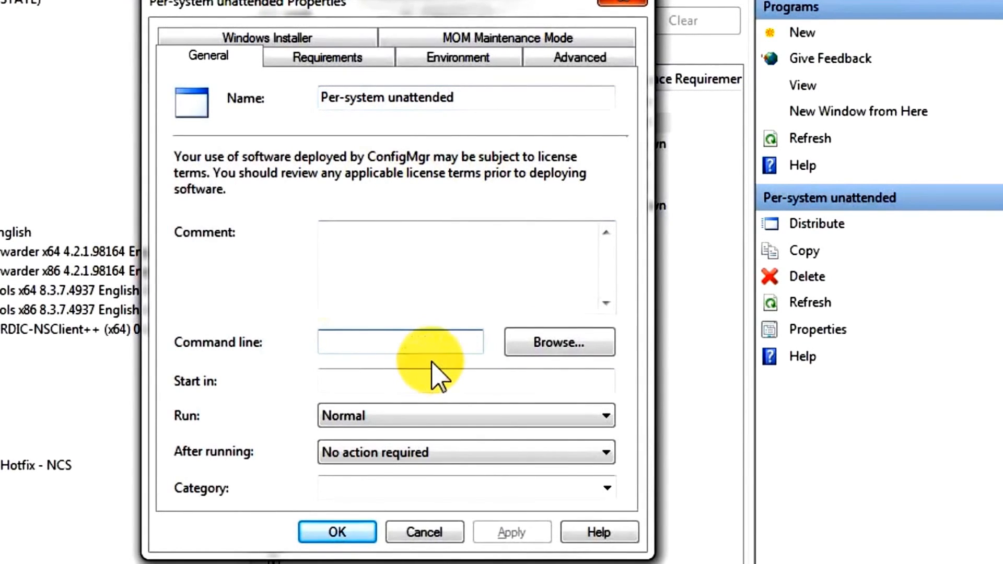
key(Right)
key(Right)
key(Right)
key(Right)
key(Right)
key(Right)
key(Right)
key(Right)
key(Right)
key(Left)
key(Left)
key(Left)
key(Left)
key(Left)
key(Left)
key(Left)
key(Left)
key(Left)
key(Left)
key(Left)
key(Left)
key(Left)
key(Left)
key(Left)
key(Left)
key(Left)
key(Left)
key(Left)
key(Left)
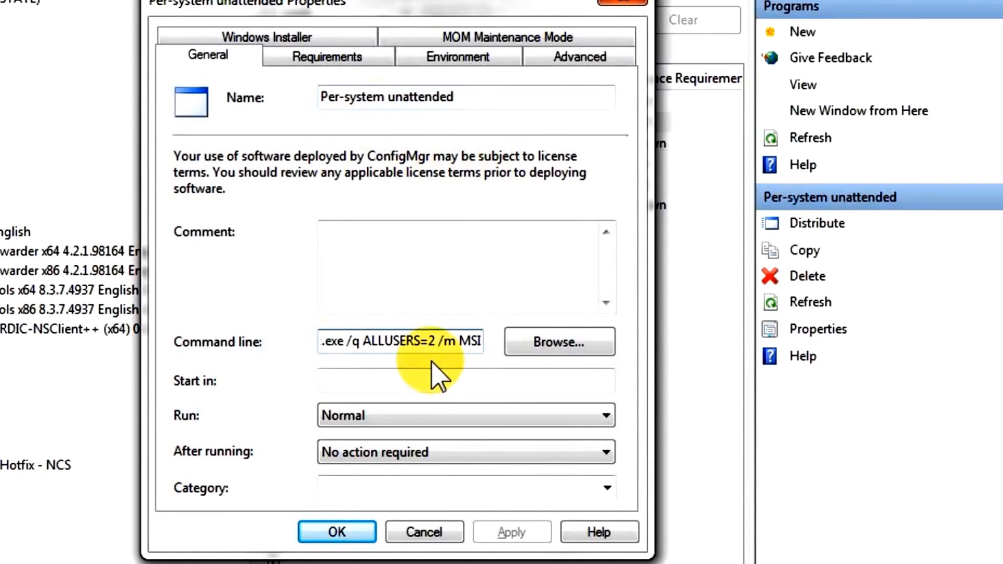
key(Right)
key(Right)
key(Right)
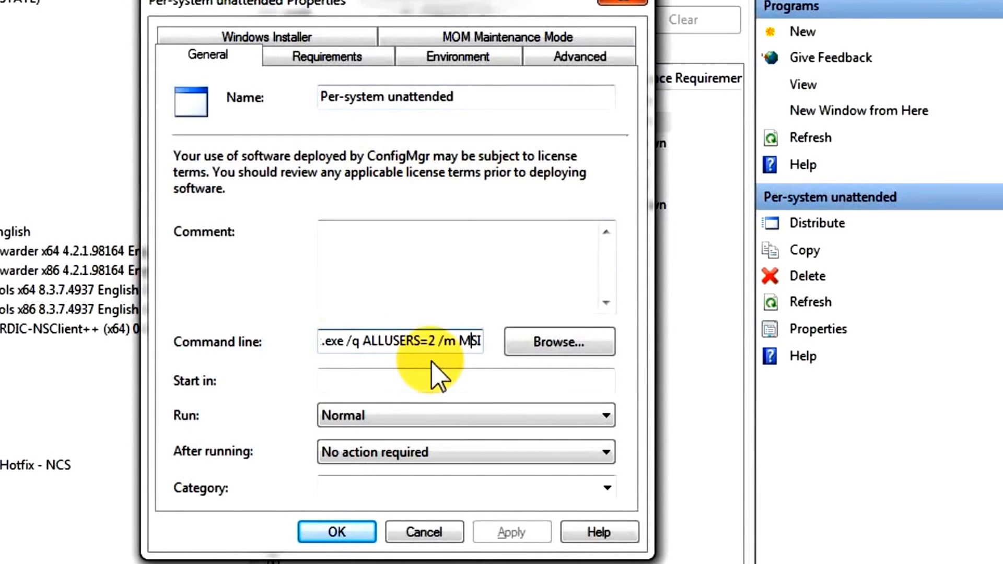
key(Right)
key(Right)
key(Right)
key(Right)
key(Right)
key(Right)
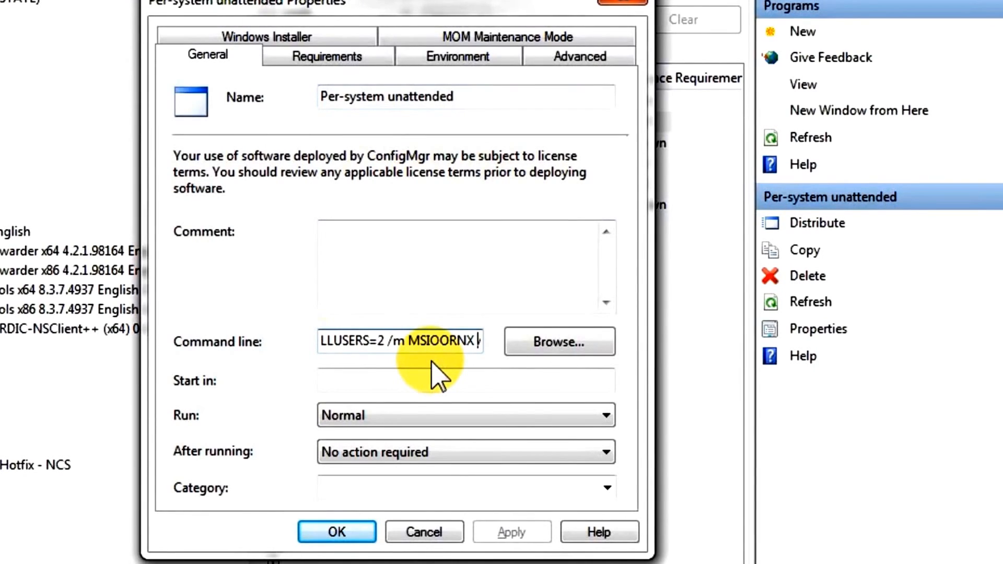
key(Right)
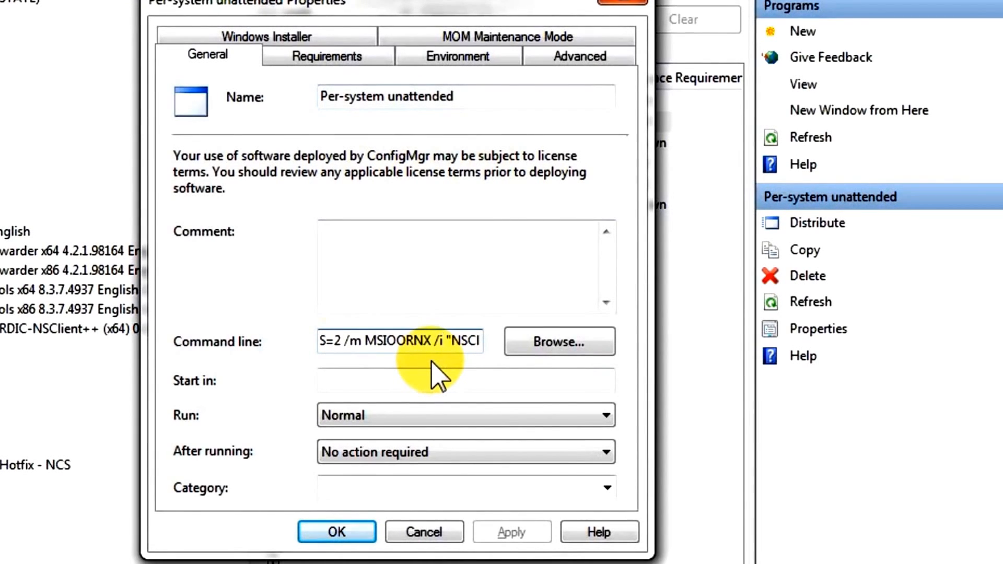
key(Right)
key(Right)
key(Right)
key(Right)
key(Right)
key(Right)
key(Right)
key(Right)
key(Right)
key(Right)
key(Right)
key(Right)
key(Right)
key(Right)
key(Right)
key(Right)
key(Right)
key(Right)
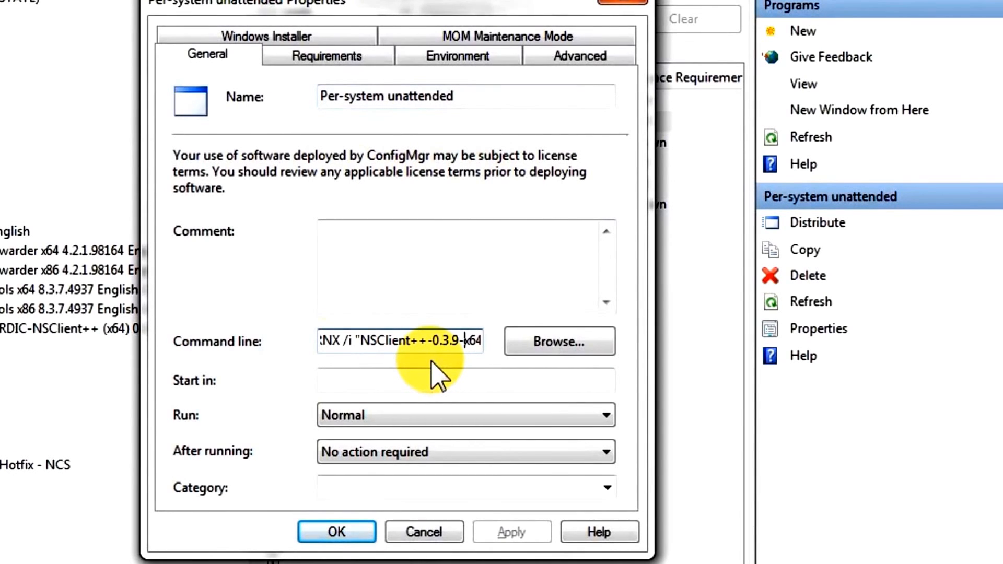
key(End)
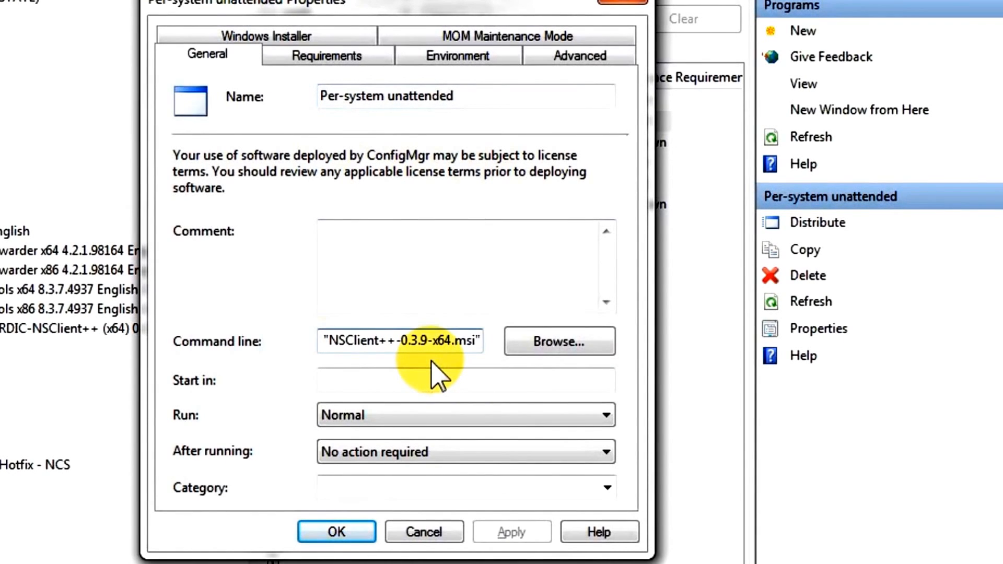